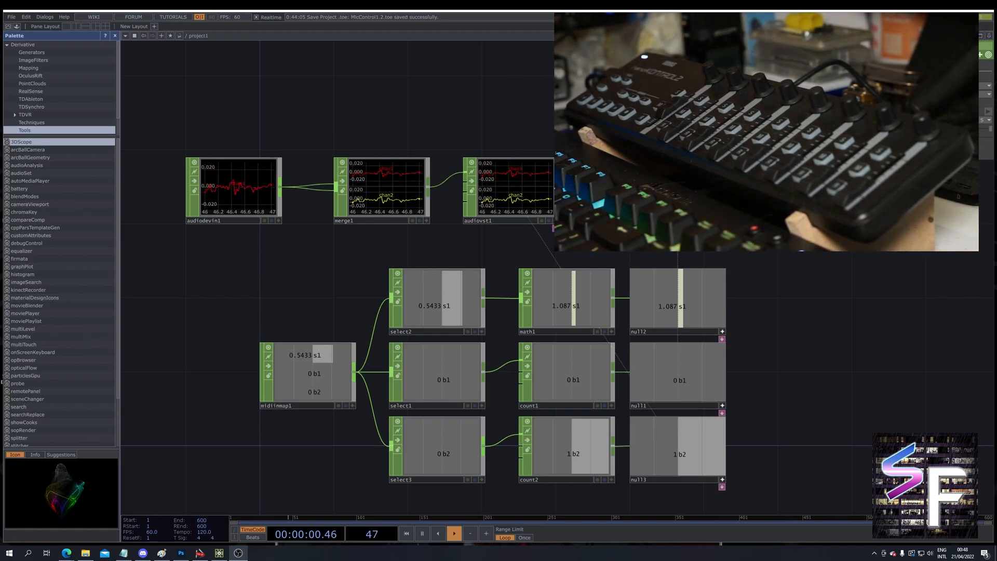
Start a new empty project in place of the finished example network.
{"action": "scroll", "coordinate": [858, 315], "scroll_direction": "down", "scroll_amount": 2}
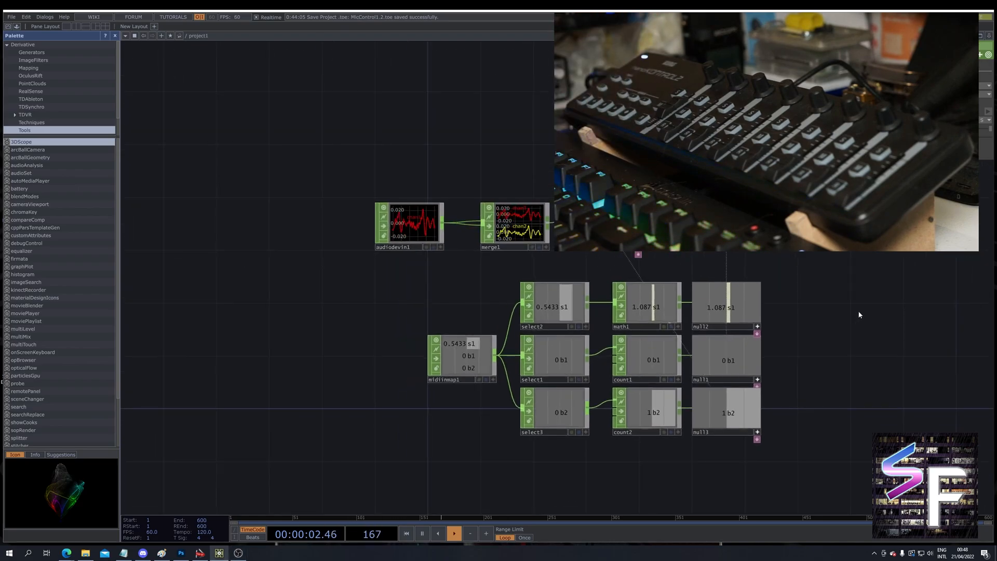
{"action": "left_click_drag", "start_coordinate": [860, 315], "coordinate": [828, 314]}
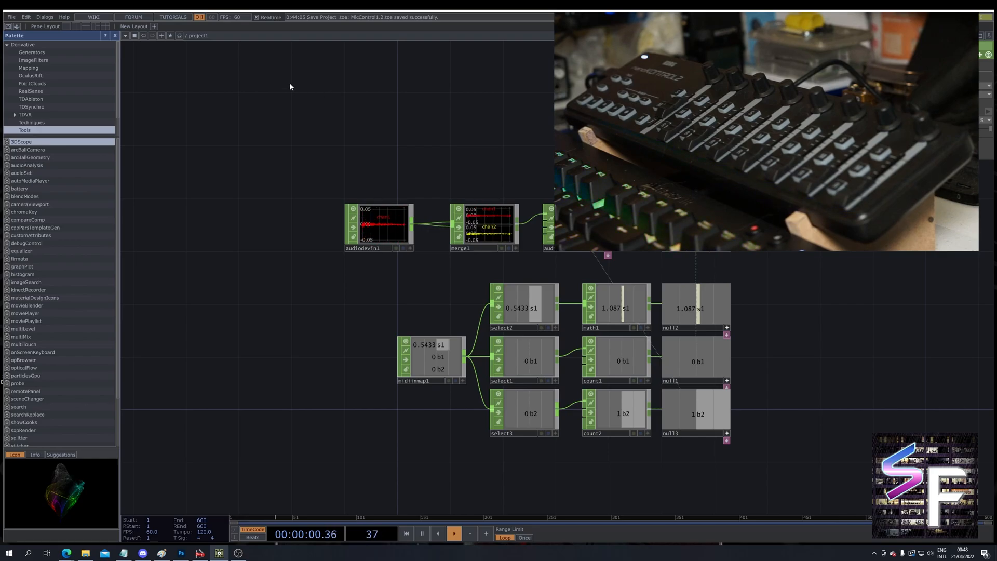
{"action": "left_click", "coordinate": [8, 17]}
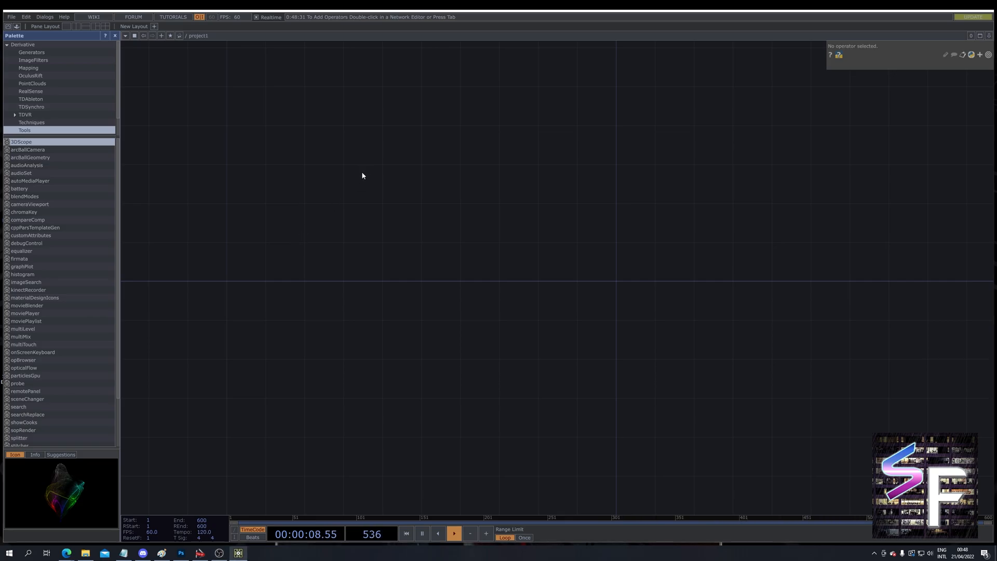
{"action": "key", "text": "Tab"}
{"action": "left_click", "coordinate": [272, 75]}
{"action": "left_click_drag", "start_coordinate": [313, 66], "coordinate": [369, 127]}
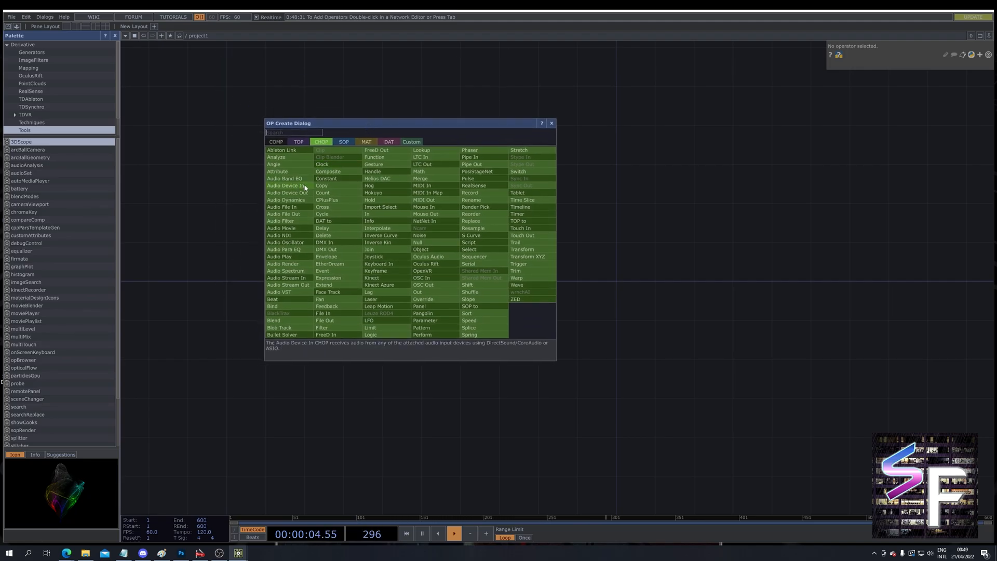
{"action": "left_click", "coordinate": [331, 102]}
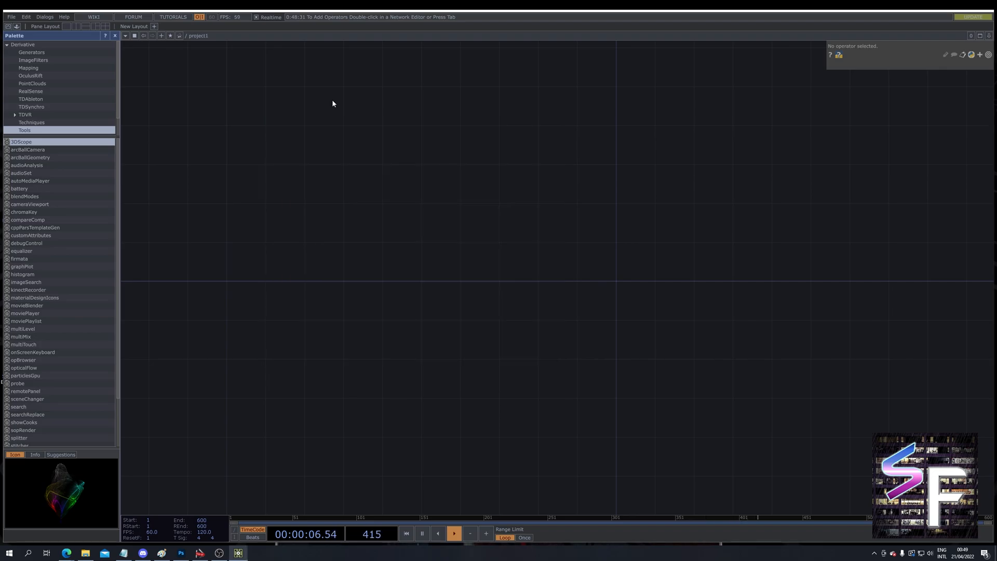
{"action": "double_click", "coordinate": [319, 182]}
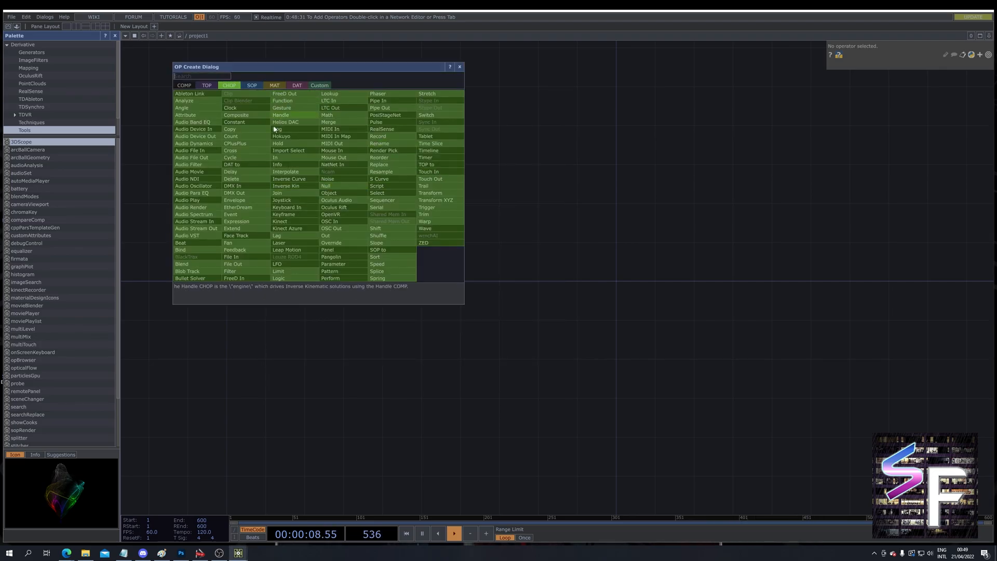
{"action": "left_click", "coordinate": [333, 114]}
{"action": "left_click", "coordinate": [291, 117]}
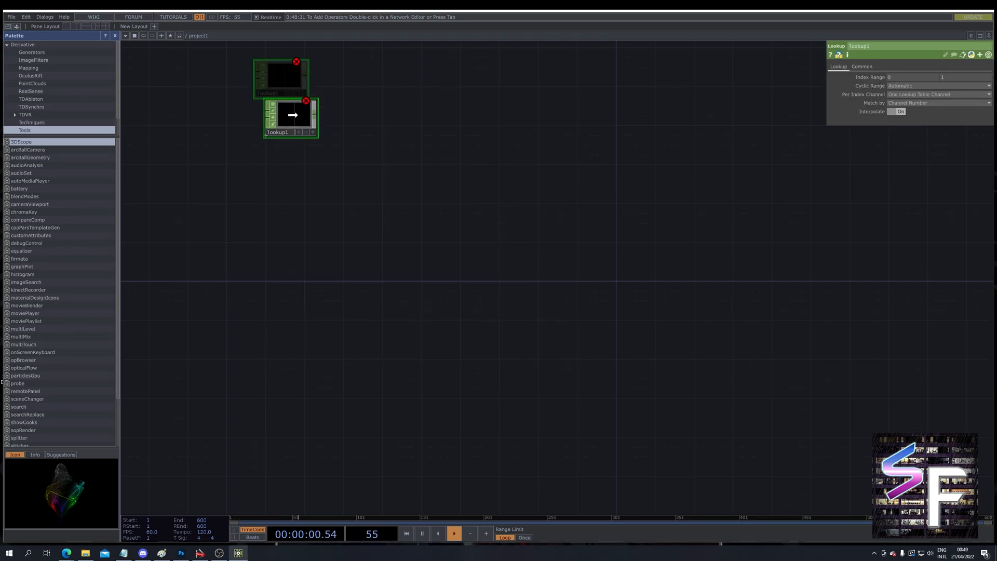
{"action": "key", "text": "Delete"}
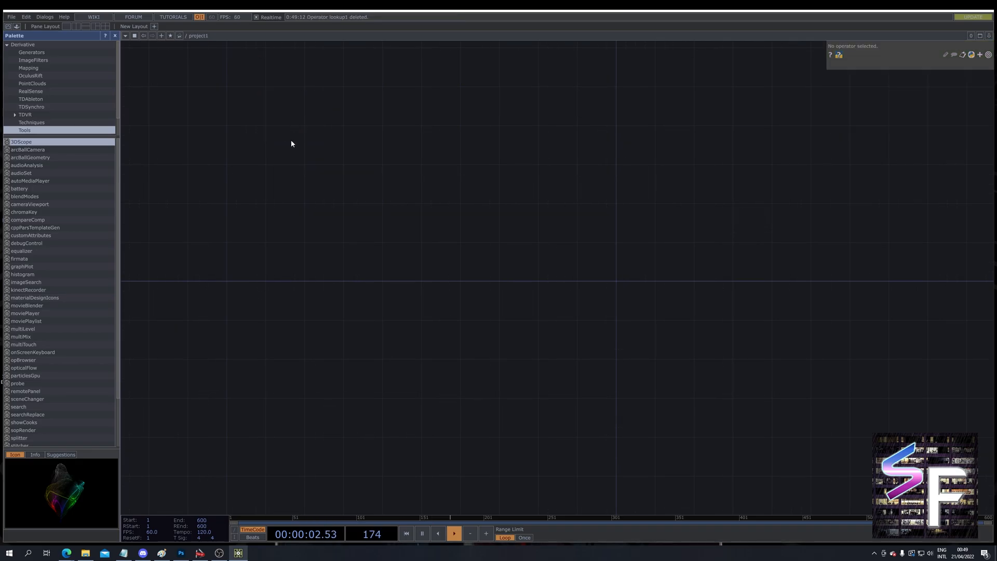
Add an Audio Device In CHOP and place it in the upper part of the network.
{"action": "double_click", "coordinate": [291, 139]}
{"action": "left_click_drag", "start_coordinate": [224, 27], "coordinate": [349, 161]}
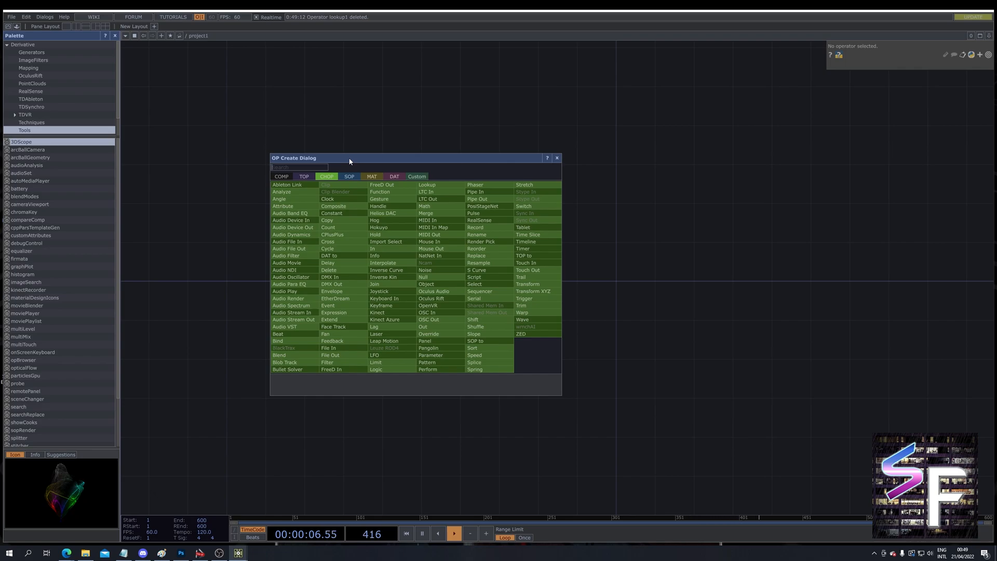
{"action": "type", "text": "audi"}
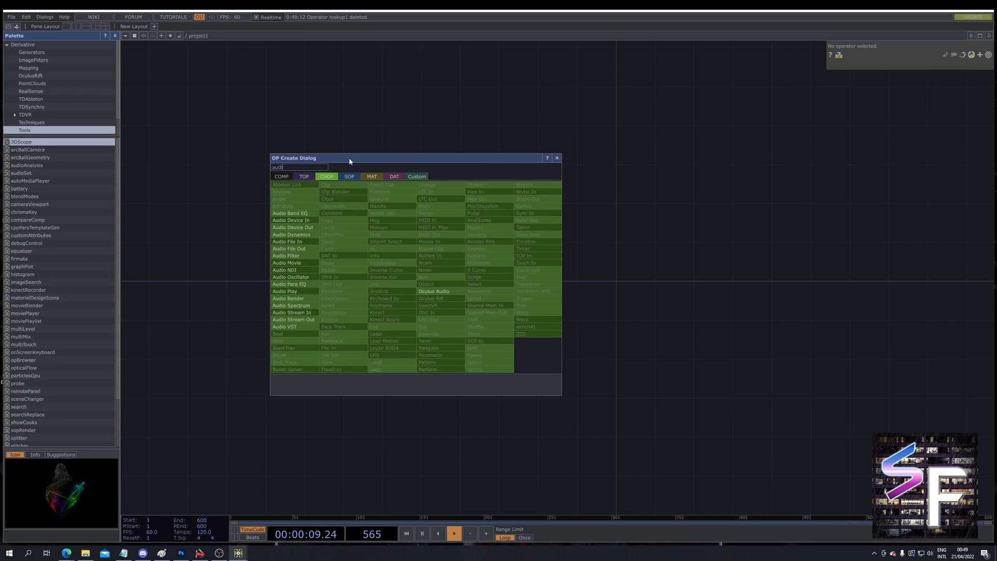
{"action": "left_click", "coordinate": [306, 220]}
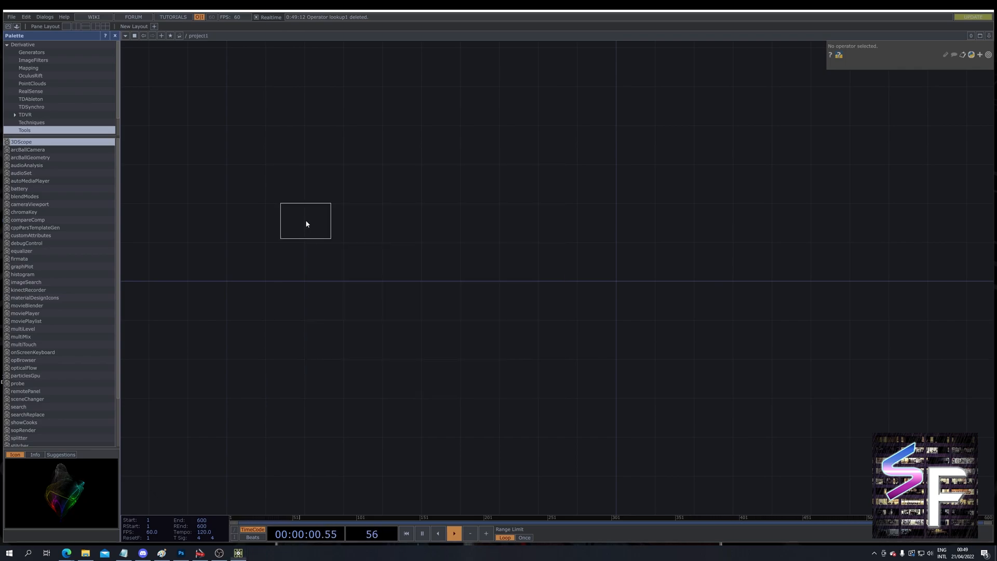
{"action": "left_click", "coordinate": [460, 167]}
{"action": "left_click_drag", "start_coordinate": [478, 187], "coordinate": [369, 191]}
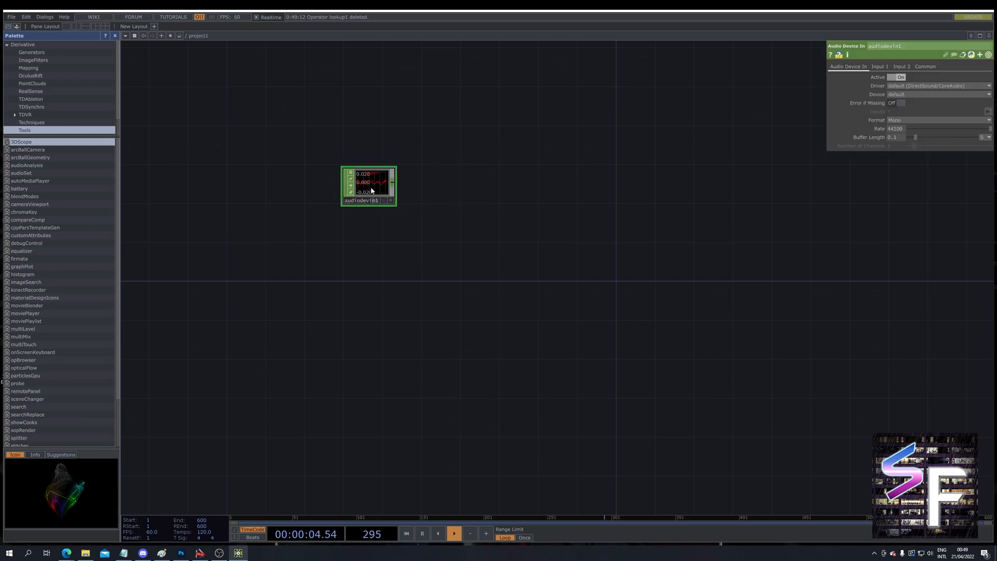
Set the Audio Device In CHOP's device to C320m (Plantronics C320-M).
{"action": "left_click", "coordinate": [937, 94]}
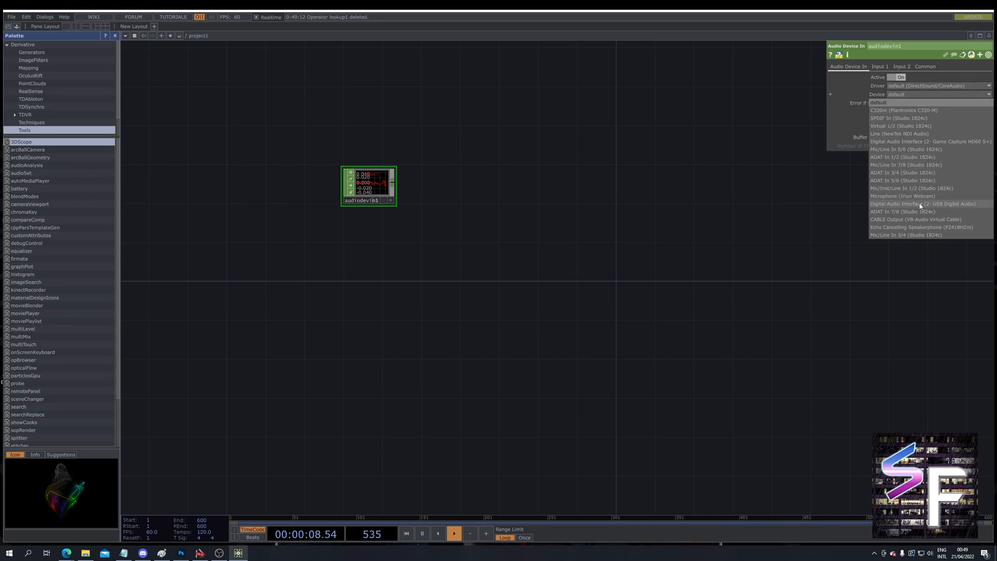
{"action": "left_click", "coordinate": [931, 111]}
{"action": "scroll", "coordinate": [559, 180], "scroll_direction": "up", "scroll_amount": 2}
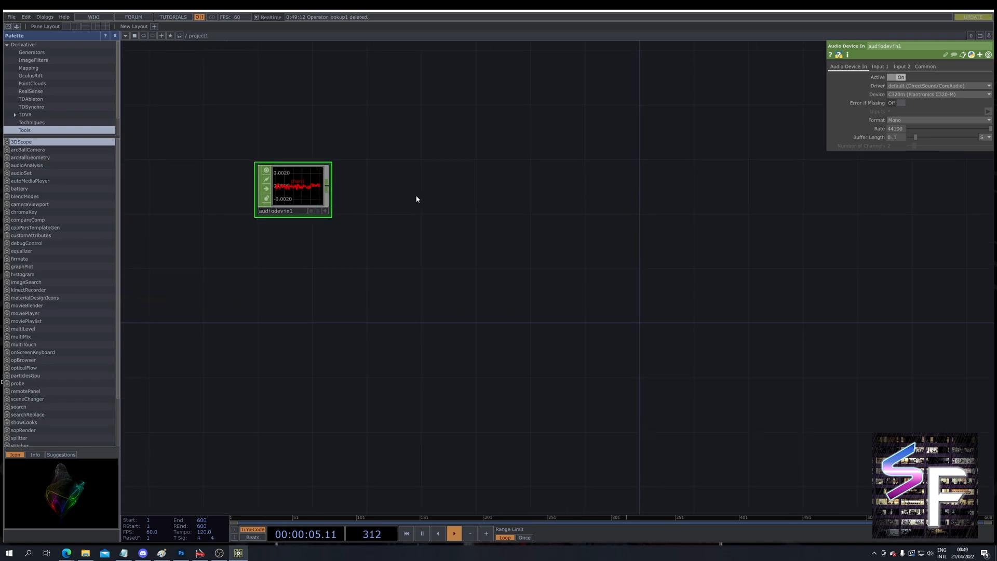
{"action": "right_click", "coordinate": [328, 186]}
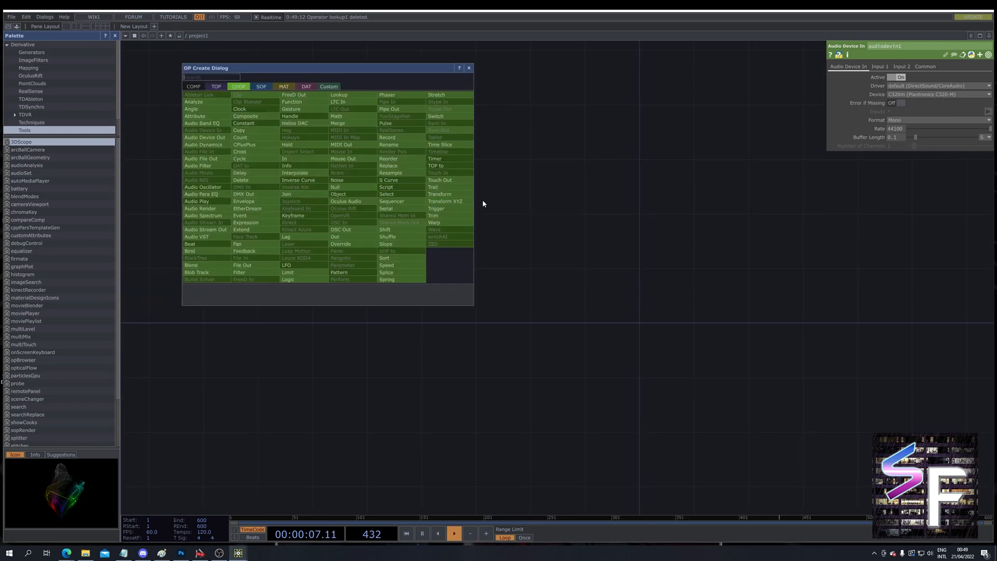
{"action": "key", "text": "Escape"}
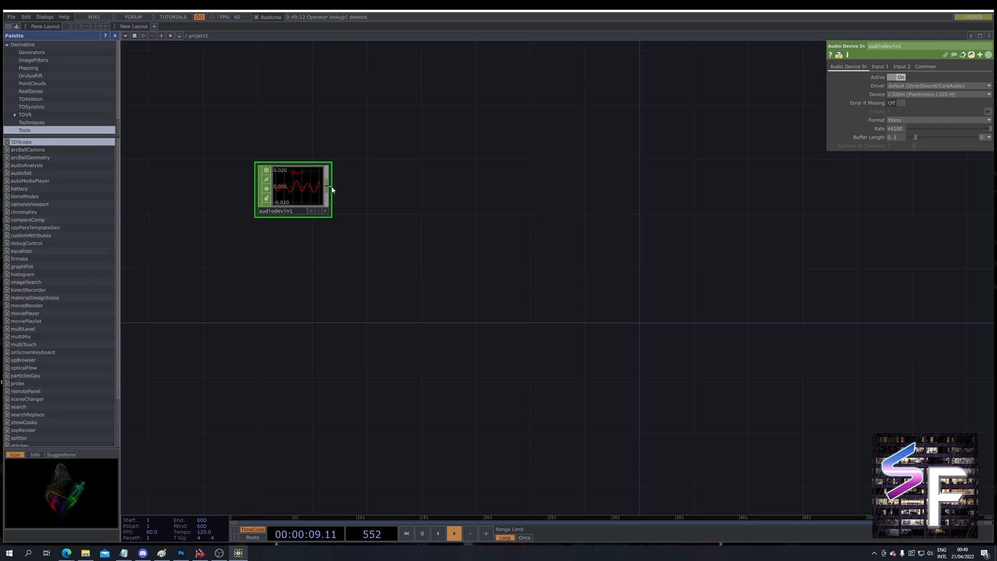
{"action": "right_click", "coordinate": [328, 187]}
{"action": "left_click", "coordinate": [329, 218]}
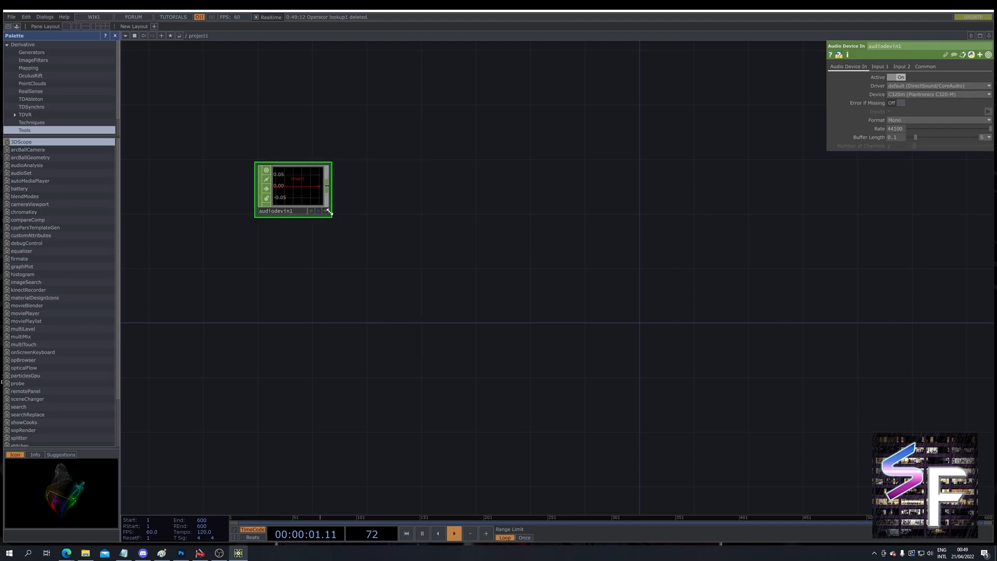
Add an Audio Device Out CHOP fed by the audio input and set its device to CABLE Input (VB-Audio Virtual Cable).
{"action": "right_click", "coordinate": [329, 189]}
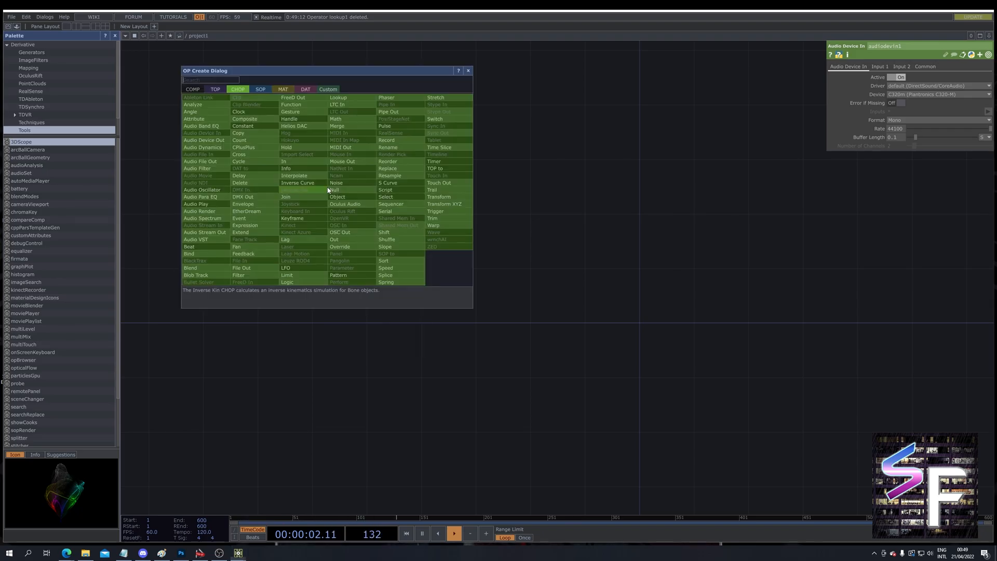
{"action": "left_click", "coordinate": [222, 141]}
{"action": "left_click", "coordinate": [664, 192]}
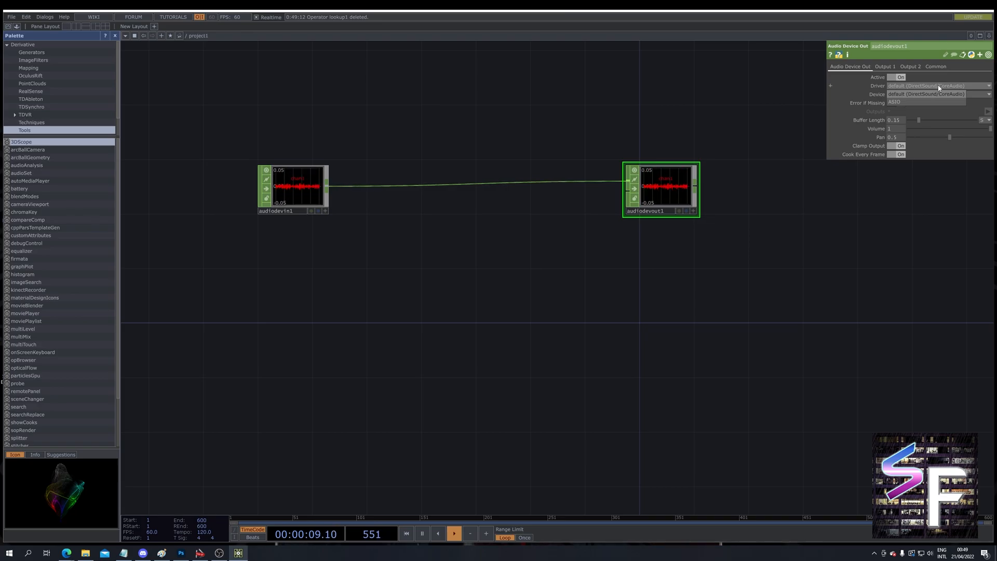
{"action": "left_click", "coordinate": [935, 95]}
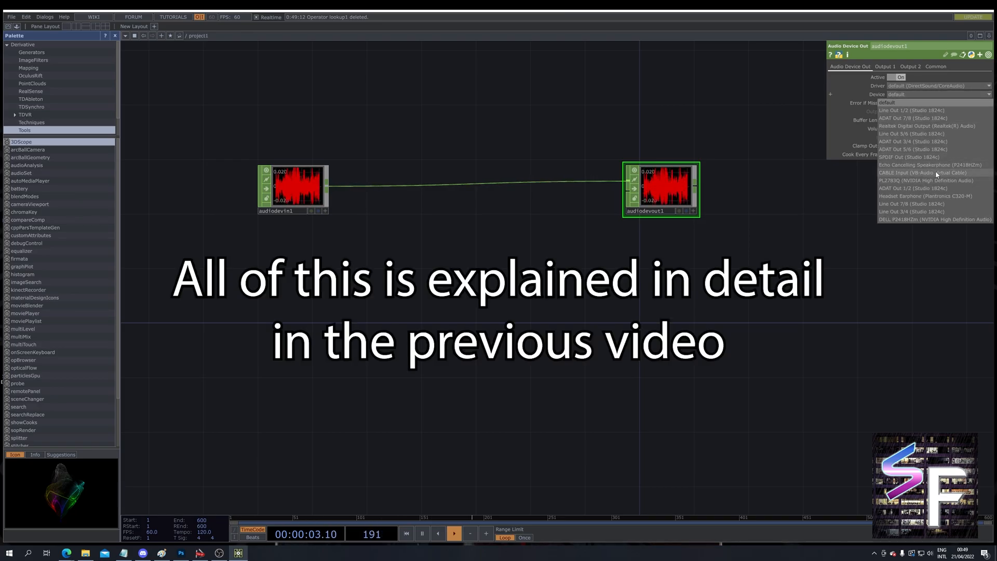
{"action": "left_click", "coordinate": [921, 173]}
{"action": "left_click_drag", "start_coordinate": [361, 316], "coordinate": [378, 319]}
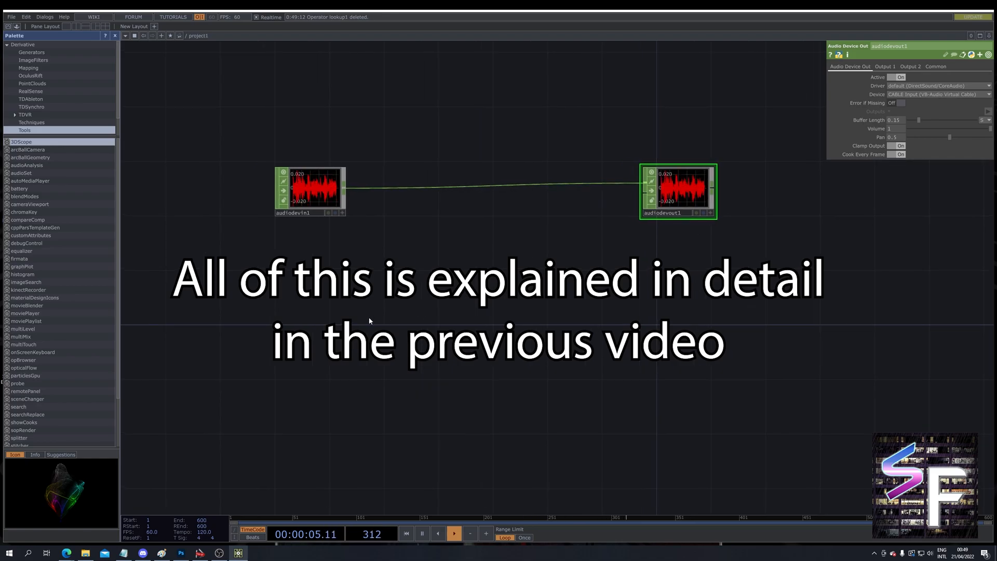
Add a Count CHOP to the network below the audio chain.
{"action": "key", "text": "Tab"}
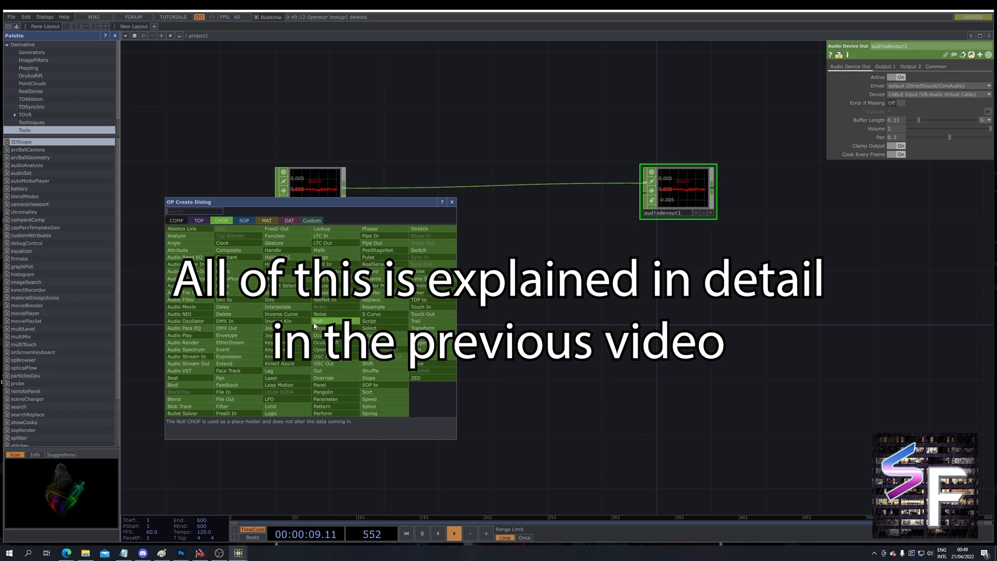
{"action": "type", "text": "co"}
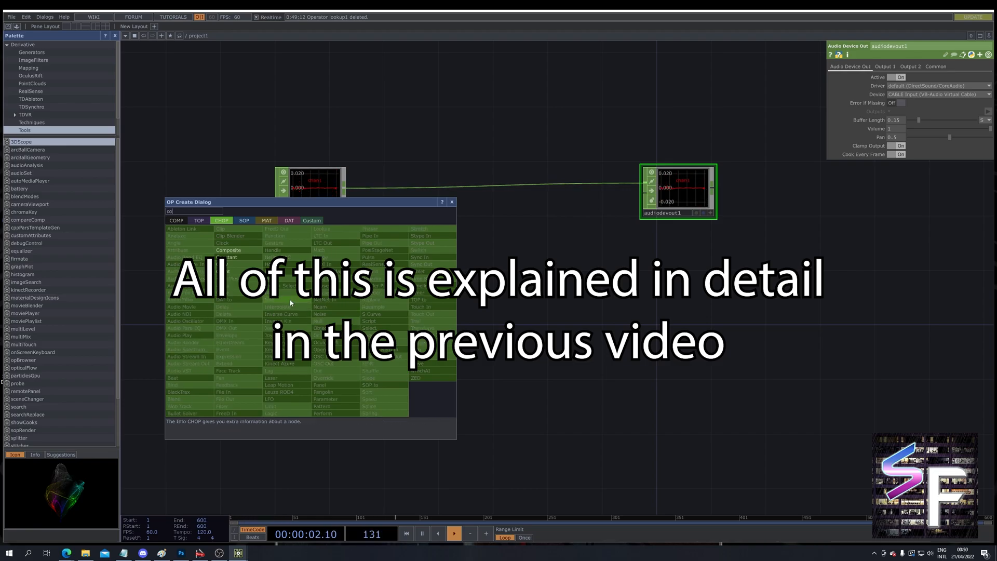
{"action": "key", "text": "Return"}
{"action": "left_click", "coordinate": [467, 300]}
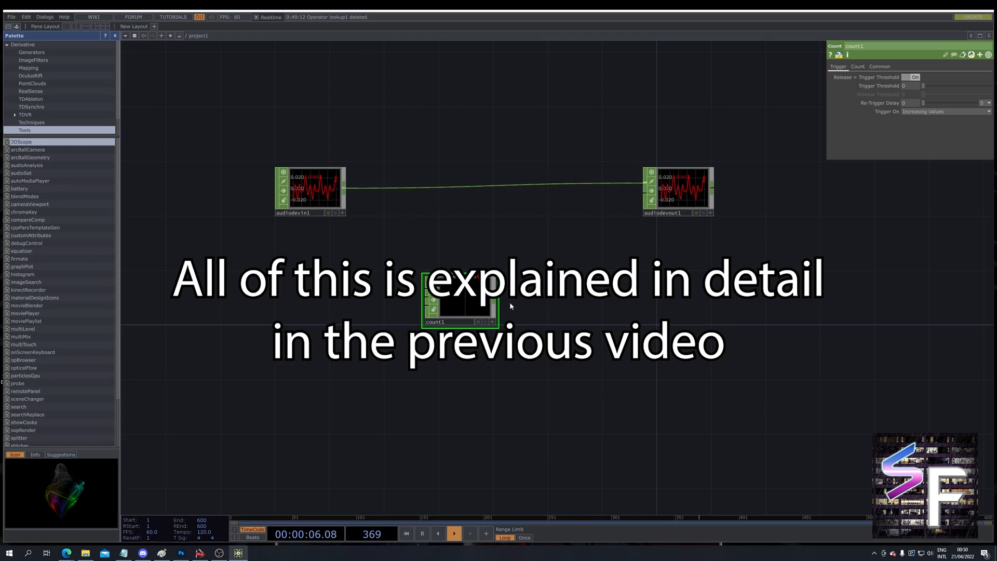
Add a Null CHOP connected to the Count CHOP's output below audiodevout1, and move the Count CHOP closer to it.
{"action": "key", "text": "Tab"}
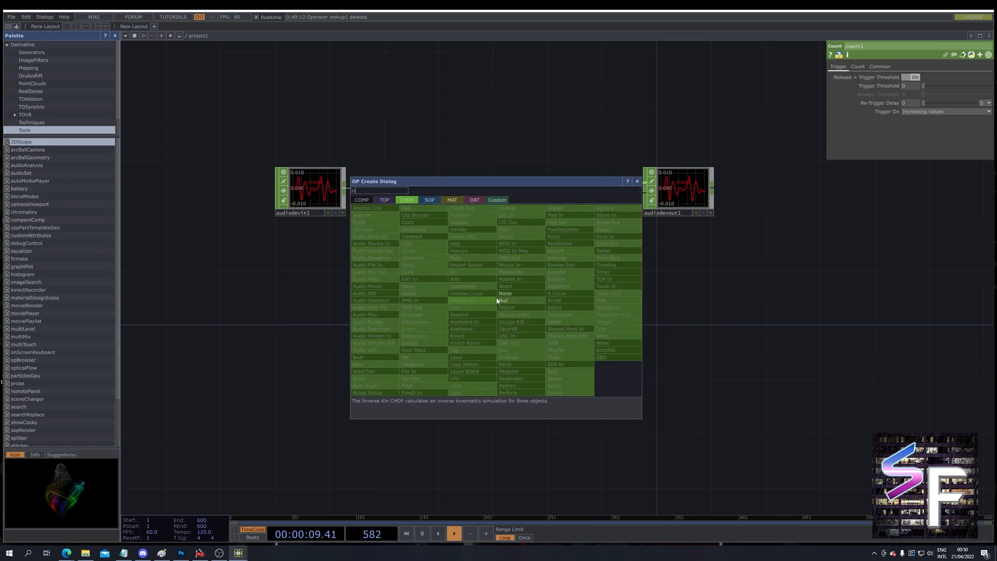
{"action": "type", "text": "nu"}
{"action": "key", "text": "Return"}
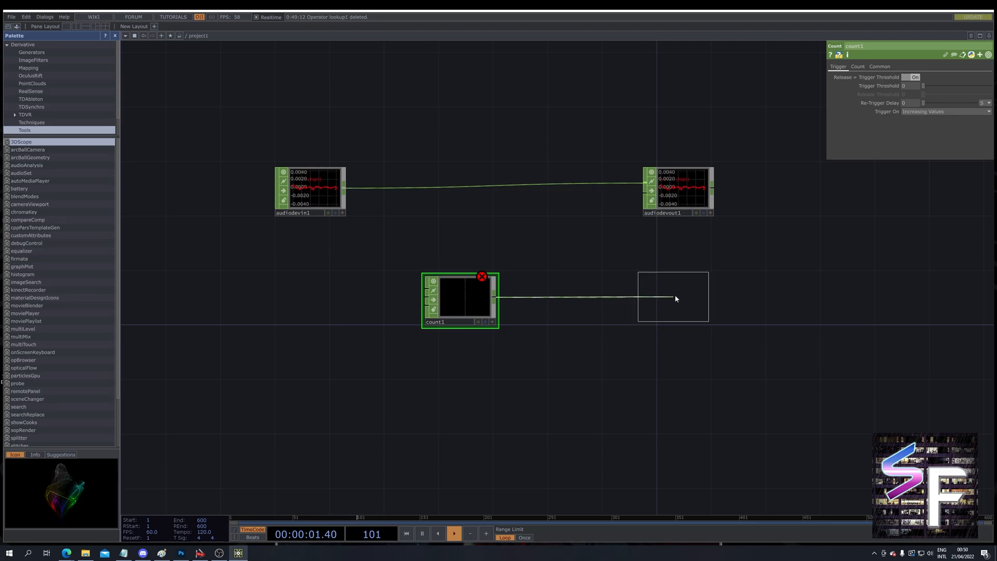
{"action": "left_click", "coordinate": [675, 295]}
{"action": "left_click_drag", "start_coordinate": [684, 300], "coordinate": [683, 314]}
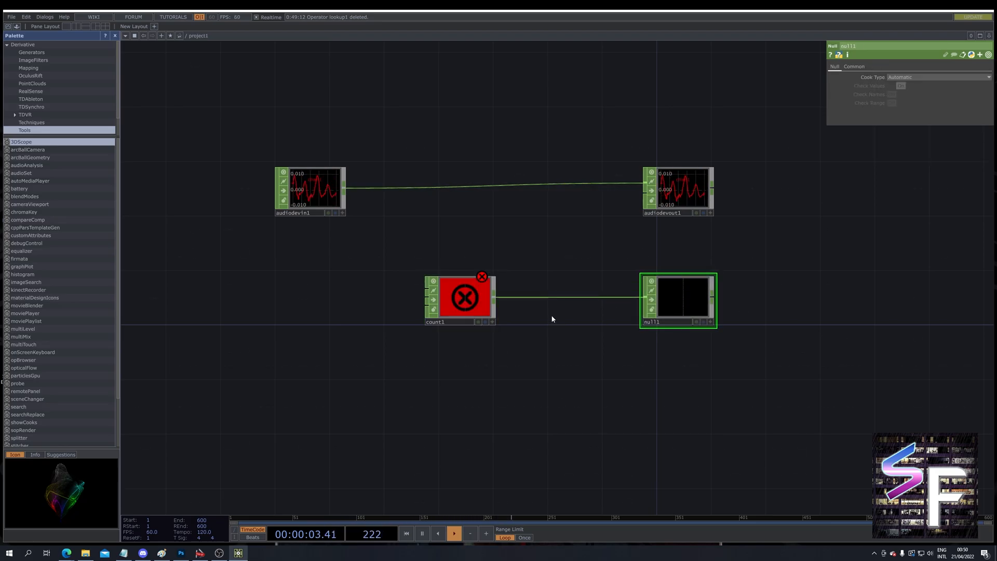
{"action": "left_click_drag", "start_coordinate": [465, 296], "coordinate": [520, 296]}
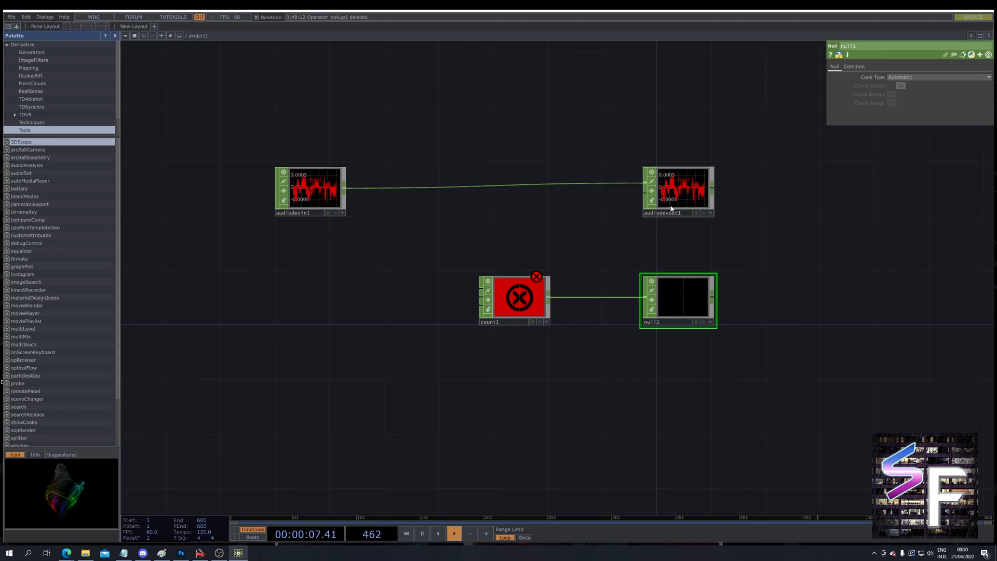
Set the Count CHOP's limit to Loop Min/Max with a limit maximum of 1.
{"action": "left_click", "coordinate": [523, 301]}
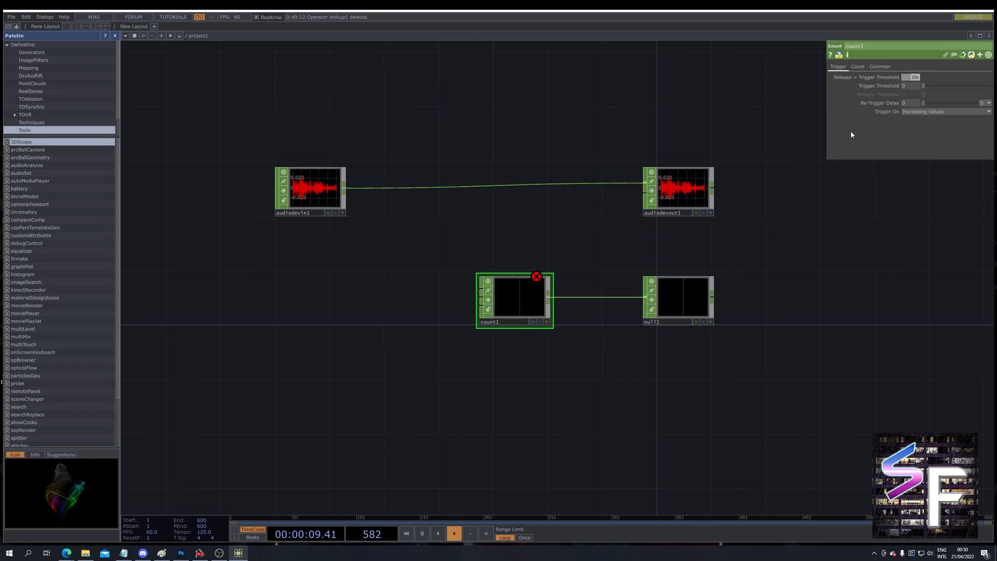
{"action": "left_click", "coordinate": [925, 77]}
{"action": "left_click", "coordinate": [921, 92]}
{"action": "left_click", "coordinate": [912, 96]}
{"action": "type", "text": "1"}
{"action": "key", "text": "Return"}
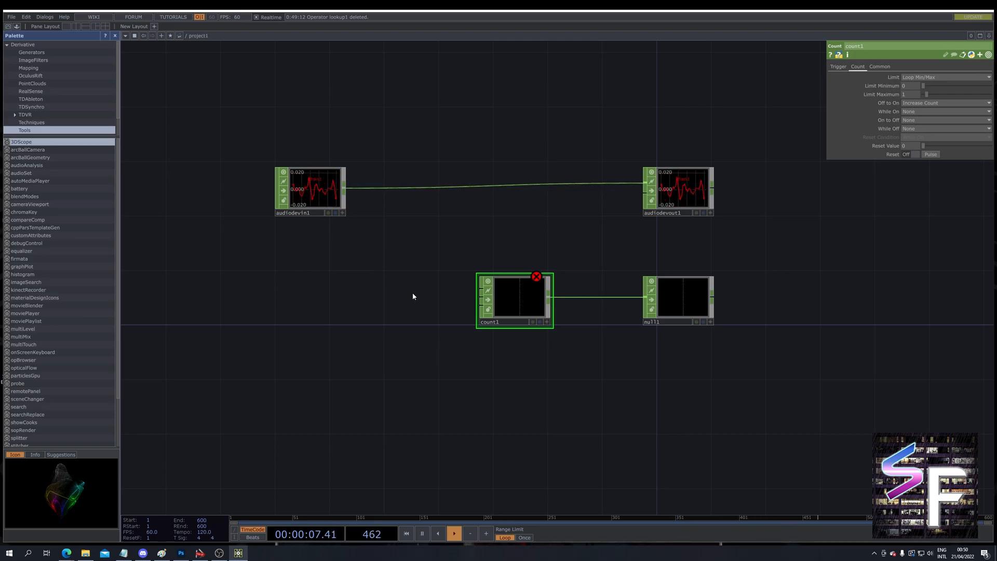
Create a new device mapping in the MIDI Device Mapper with TD as both the in device and the out device.
{"action": "left_click", "coordinate": [54, 17]}
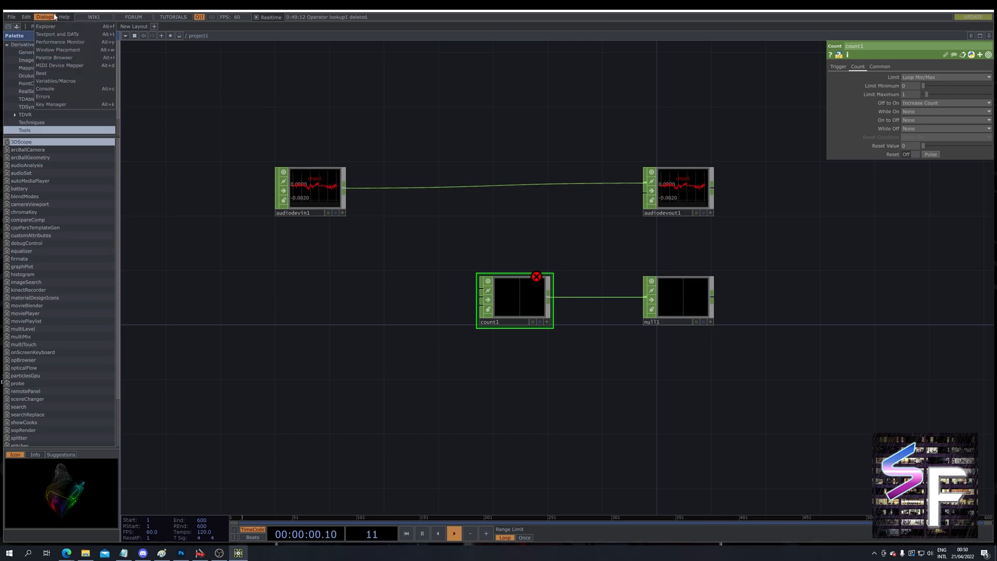
{"action": "left_click", "coordinate": [80, 66]}
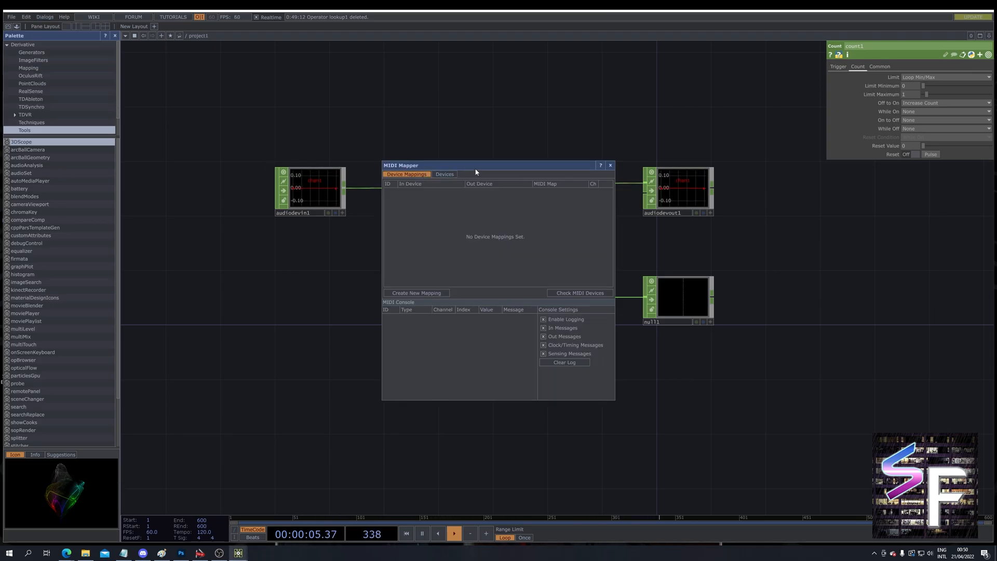
{"action": "left_click", "coordinate": [417, 290]}
{"action": "left_click", "coordinate": [426, 191]}
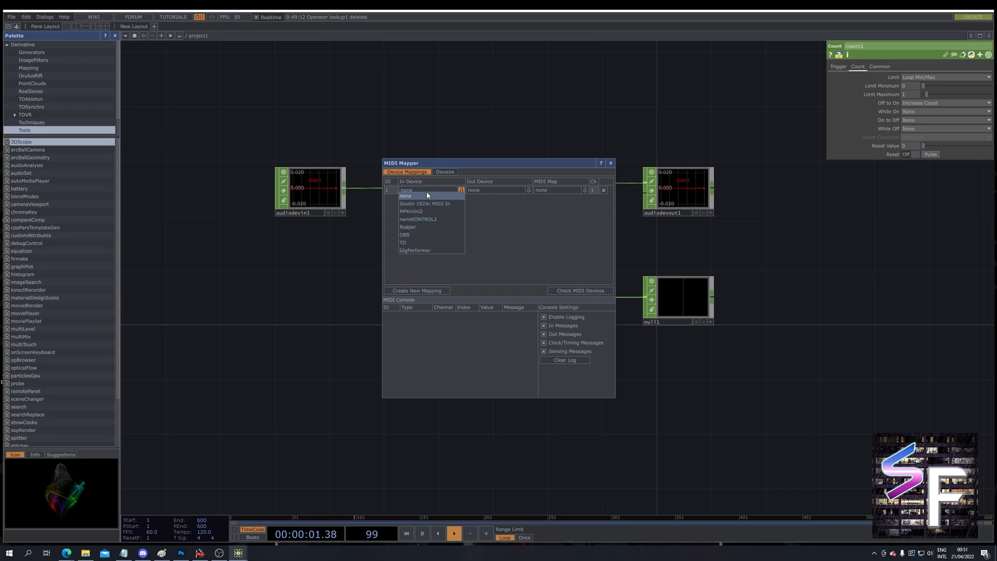
{"action": "left_click", "coordinate": [422, 242]}
{"action": "left_click", "coordinate": [499, 191]}
{"action": "left_click", "coordinate": [488, 244]}
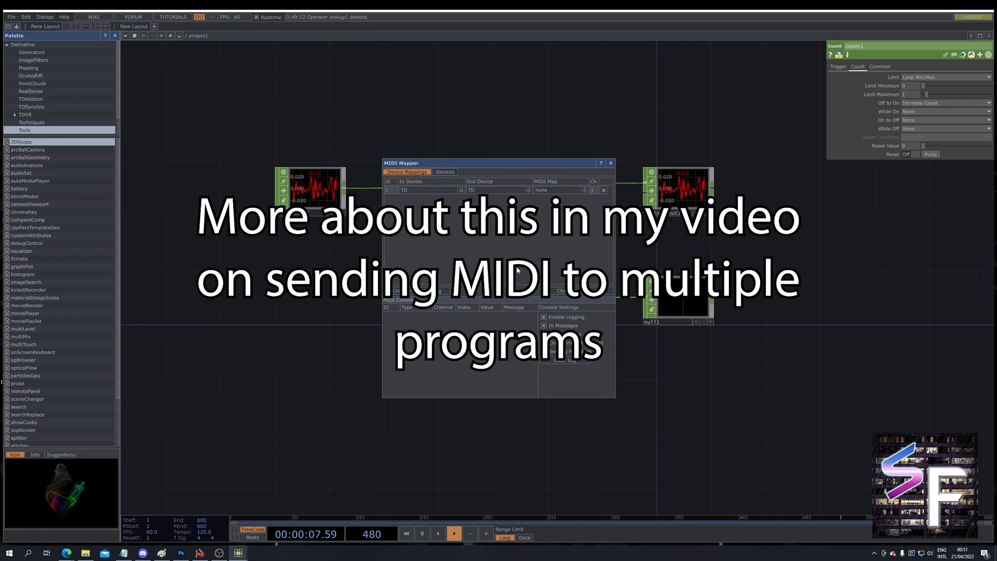
{"action": "left_click", "coordinate": [446, 173]}
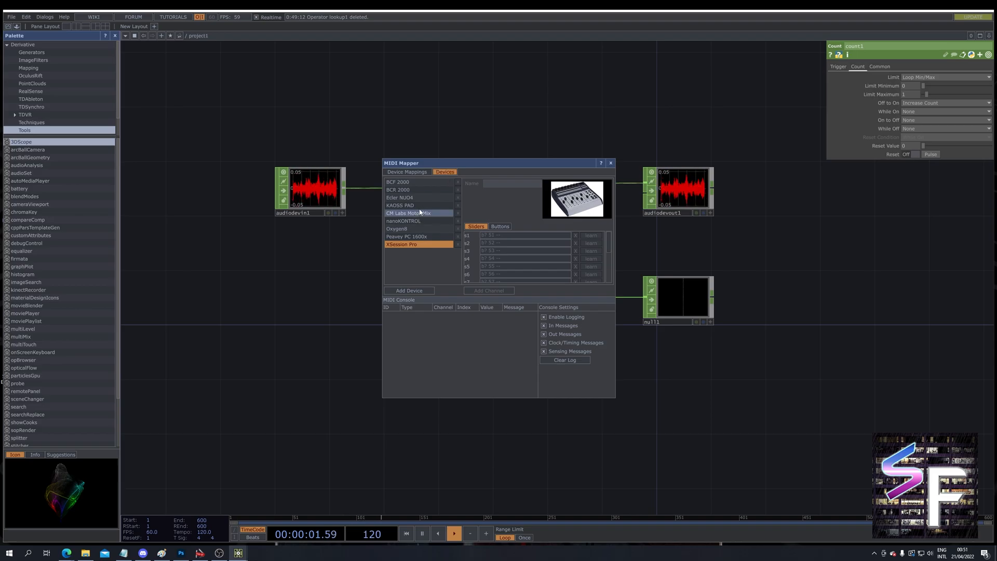
{"action": "left_click", "coordinate": [411, 290]}
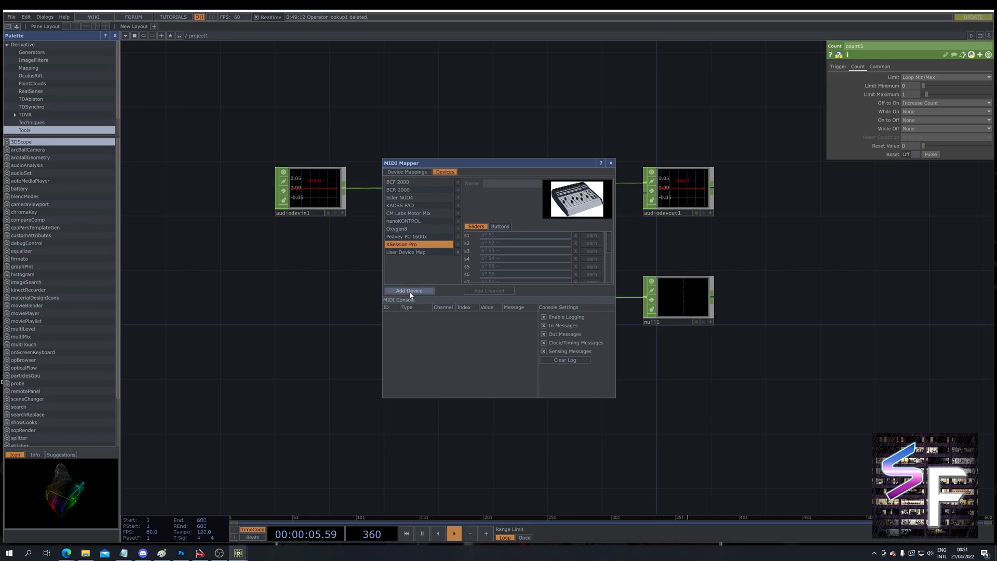
{"action": "left_click", "coordinate": [415, 253]}
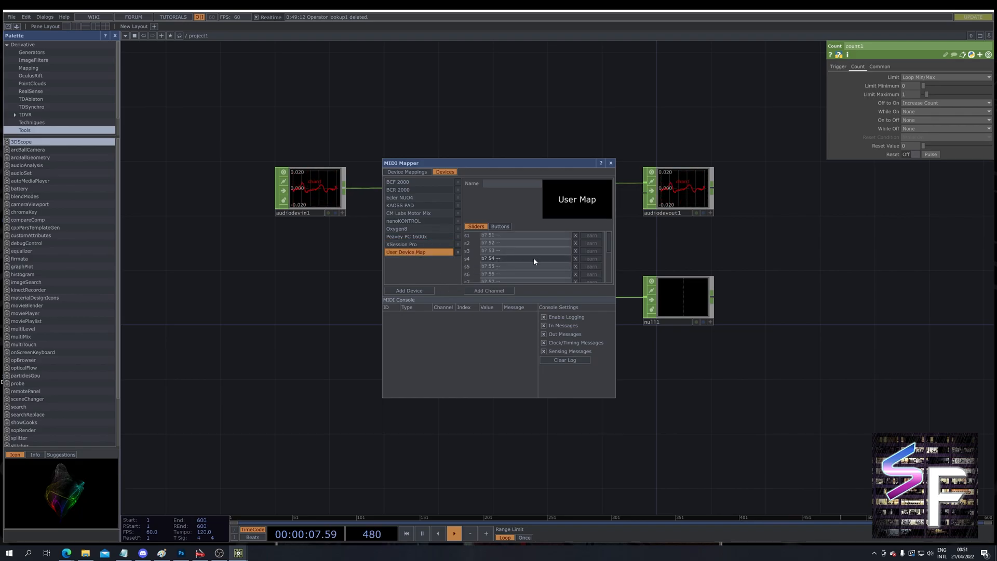
Delete all default slider channels from the User Device Map.
{"action": "left_click", "coordinate": [576, 236]}
{"action": "left_click", "coordinate": [576, 236]}
{"action": "left_click", "coordinate": [576, 236]}
{"action": "left_click", "coordinate": [583, 236]}
{"action": "left_click", "coordinate": [583, 235]}
{"action": "left_click", "coordinate": [583, 236]}
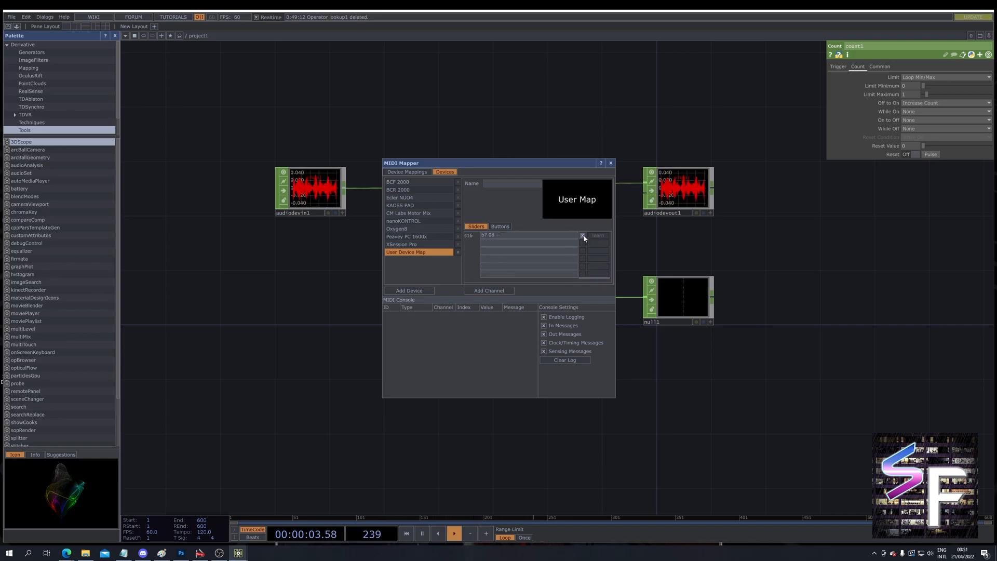
{"action": "left_click", "coordinate": [583, 236]}
Delete all default button channels from the User Device Map.
{"action": "left_click", "coordinate": [500, 227]}
{"action": "left_click", "coordinate": [576, 235]}
{"action": "left_click", "coordinate": [577, 236]}
{"action": "left_click", "coordinate": [576, 236]}
{"action": "left_click", "coordinate": [577, 236]}
{"action": "left_click", "coordinate": [576, 236]}
{"action": "left_click", "coordinate": [576, 236]}
{"action": "left_click", "coordinate": [576, 236]}
{"action": "left_click", "coordinate": [576, 236]}
{"action": "left_click", "coordinate": [577, 236]}
{"action": "left_click", "coordinate": [576, 236]}
Add slider channel s1 to the User Device Map with the MIDI message b0 00 --.
{"action": "left_click", "coordinate": [477, 227]}
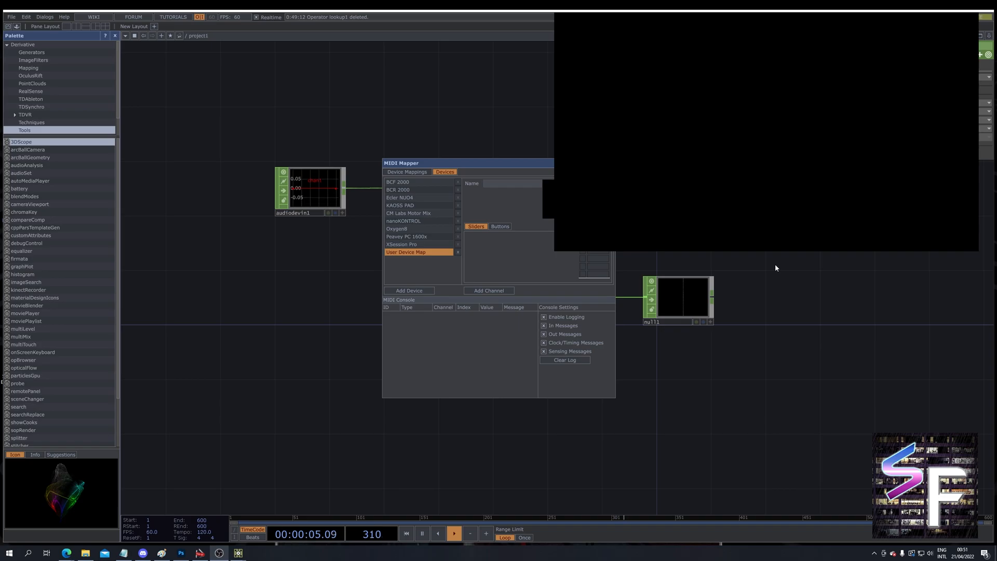
{"action": "left_click_drag", "start_coordinate": [538, 165], "coordinate": [509, 159]}
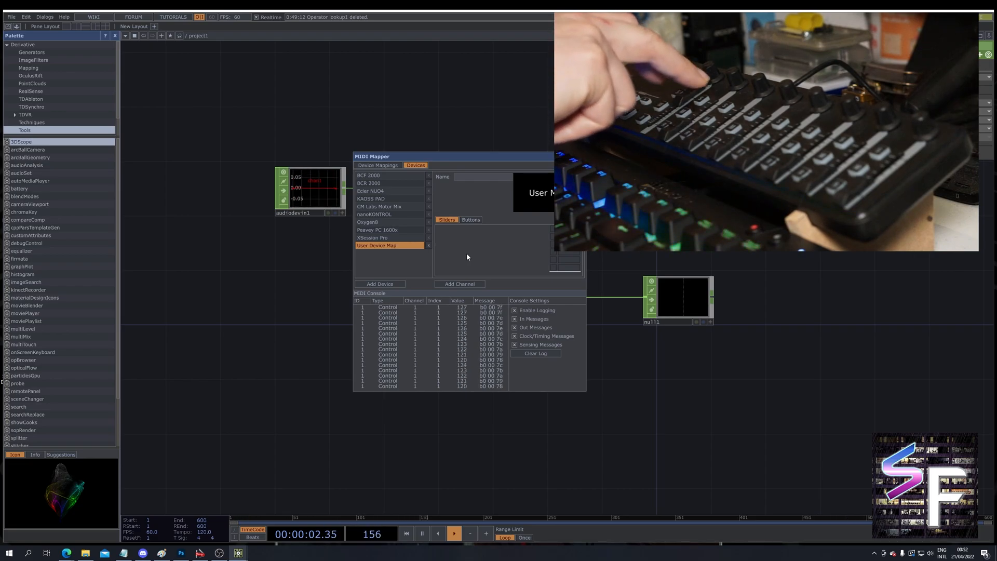
{"action": "left_click", "coordinate": [461, 285]}
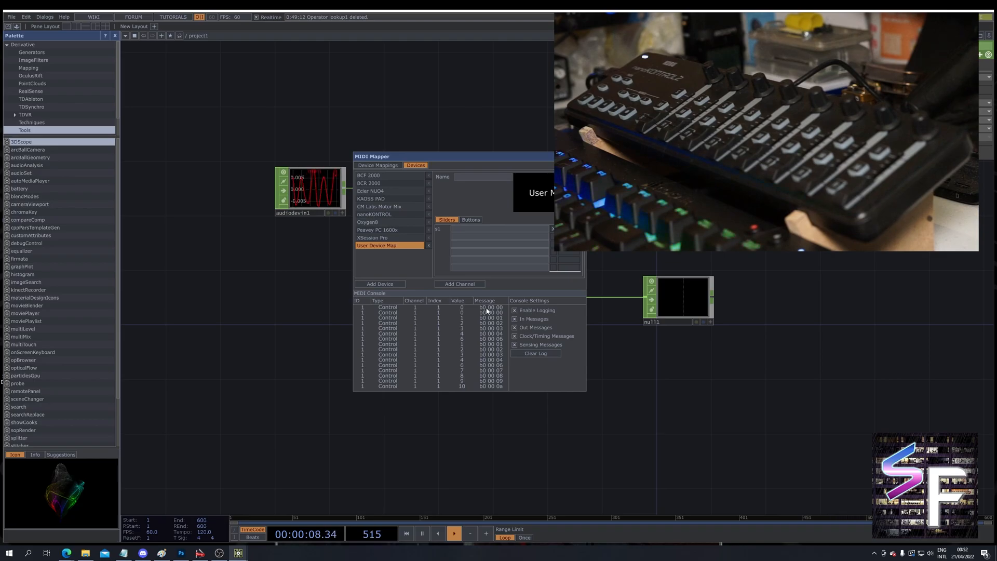
{"action": "type", "text": "b0"}
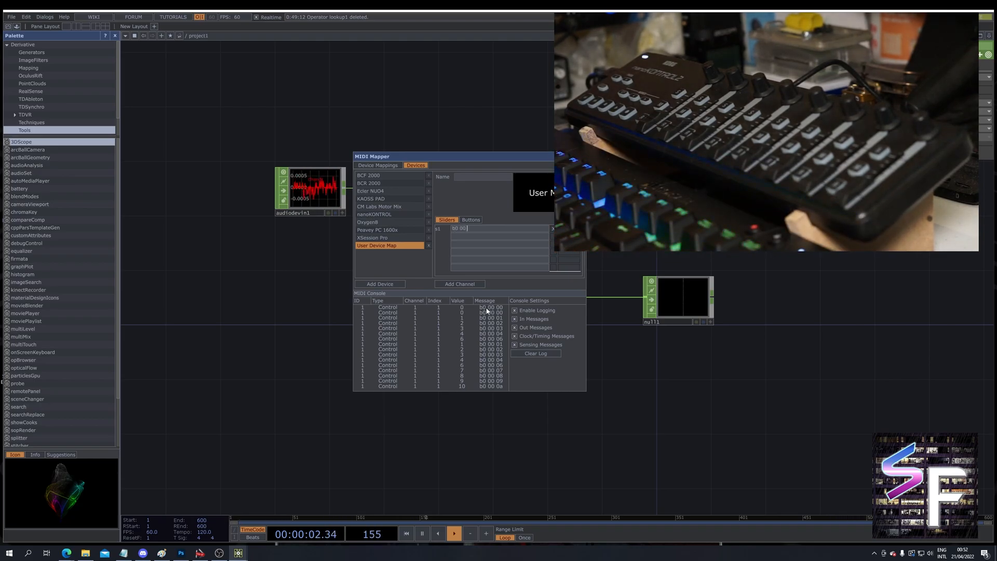
{"action": "type", "text": " 00 "}
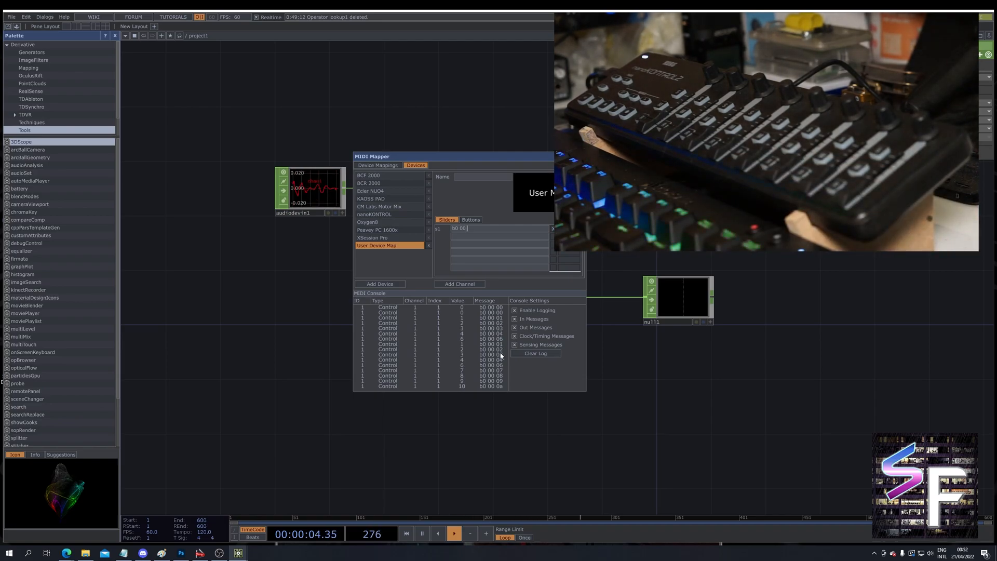
{"action": "type", "text": "--"}
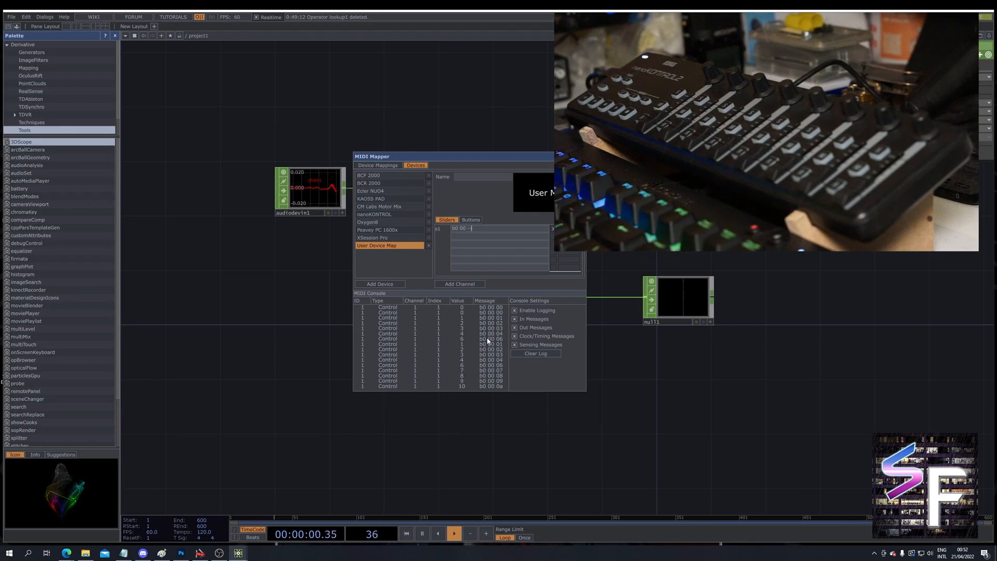
Add button channel b1 to the User Device Map with the messages b0 20 7f for on and b0 20 00 for off.
{"action": "left_click", "coordinate": [472, 220]}
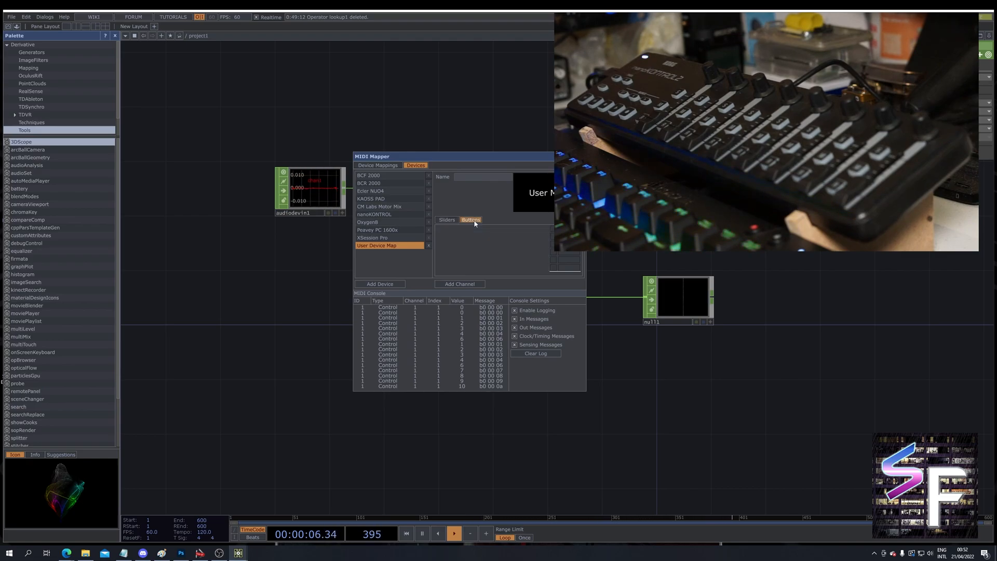
{"action": "left_click", "coordinate": [535, 354]}
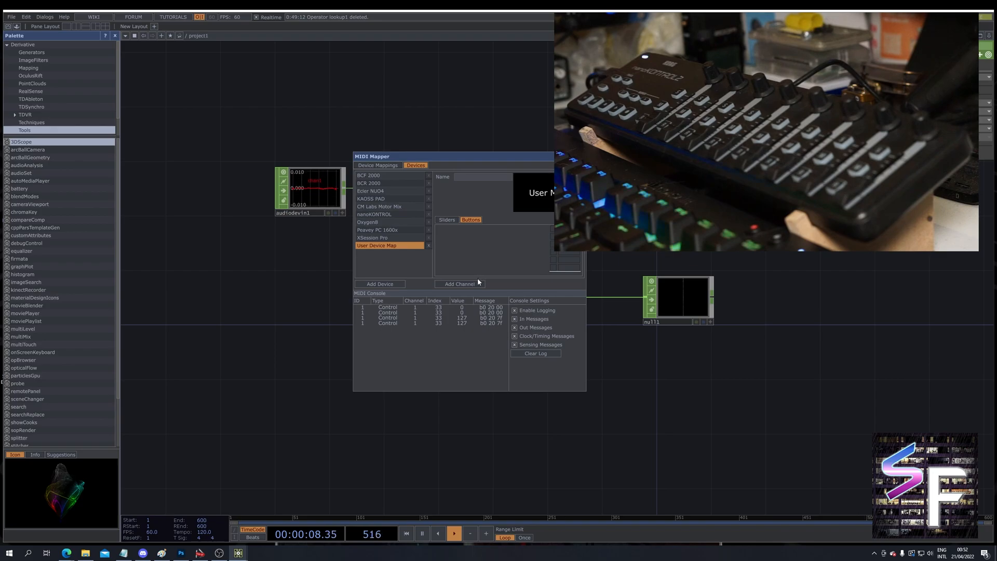
{"action": "left_click", "coordinate": [474, 284]}
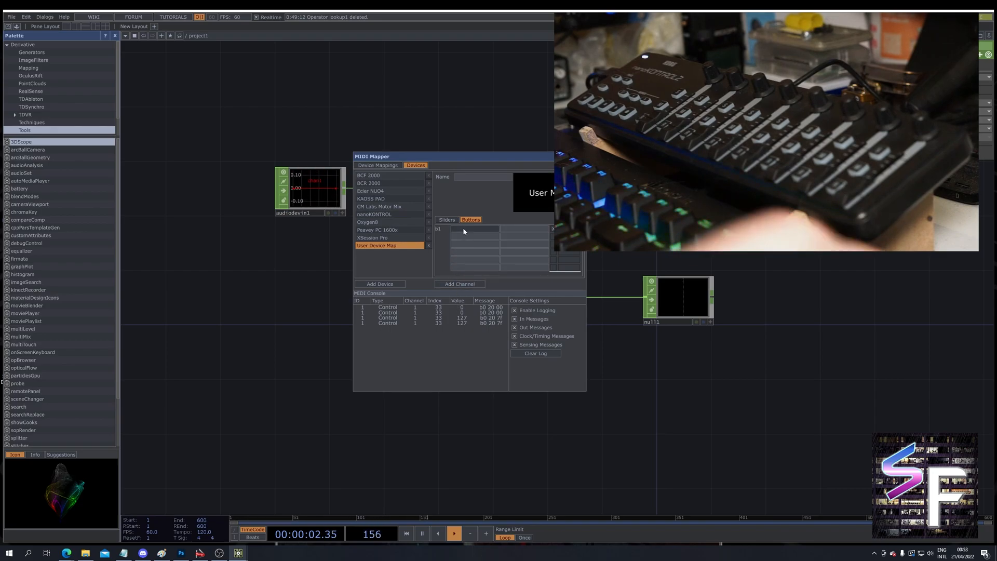
{"action": "type", "text": "b"}
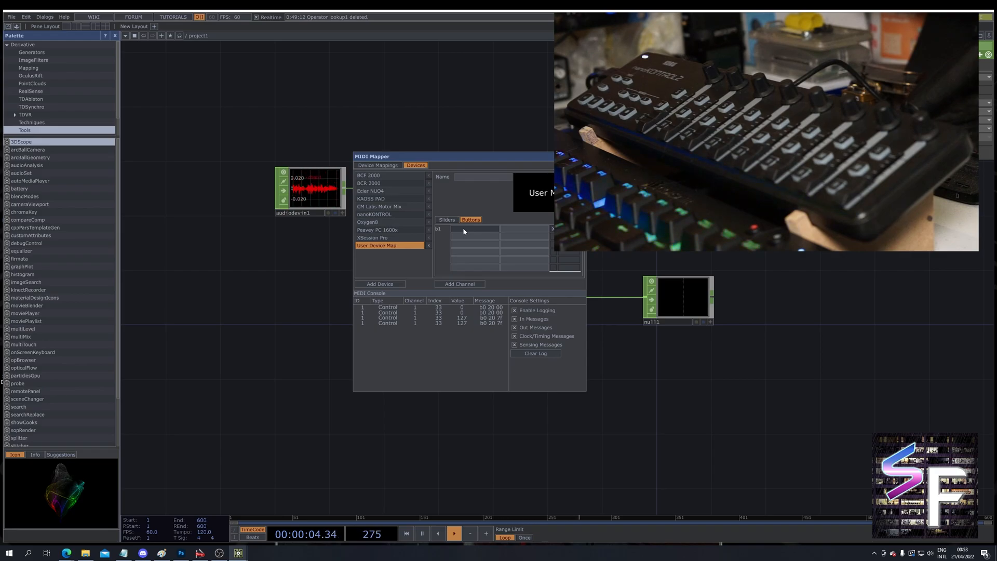
{"action": "type", "text": "0 20"}
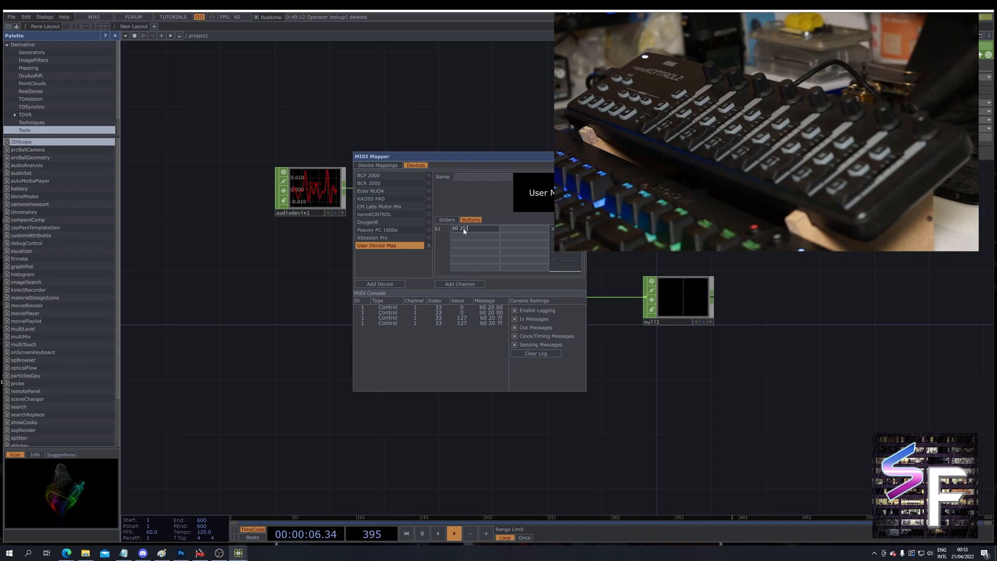
{"action": "type", "text": " 7f"}
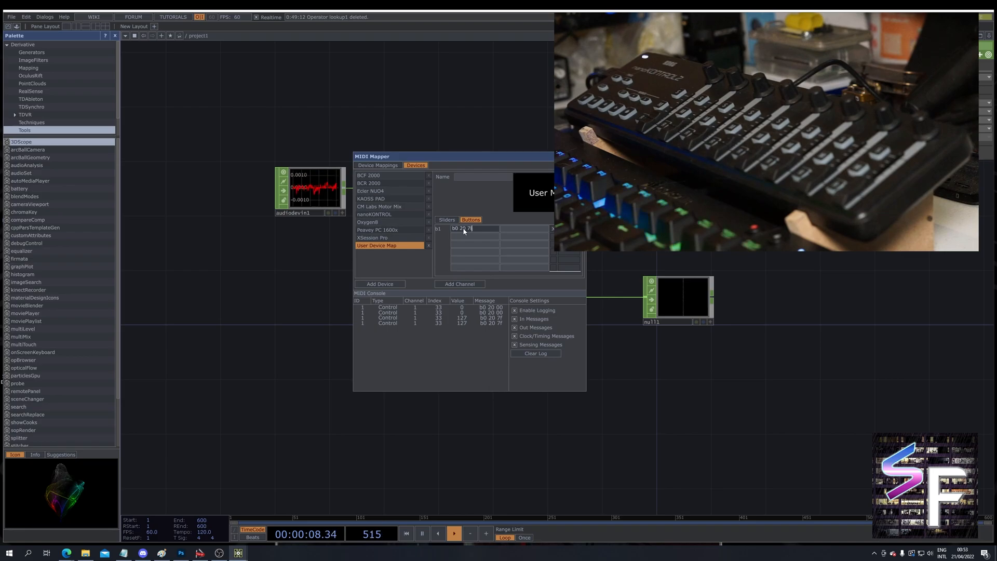
{"action": "left_click", "coordinate": [515, 230]}
{"action": "type", "text": "b"}
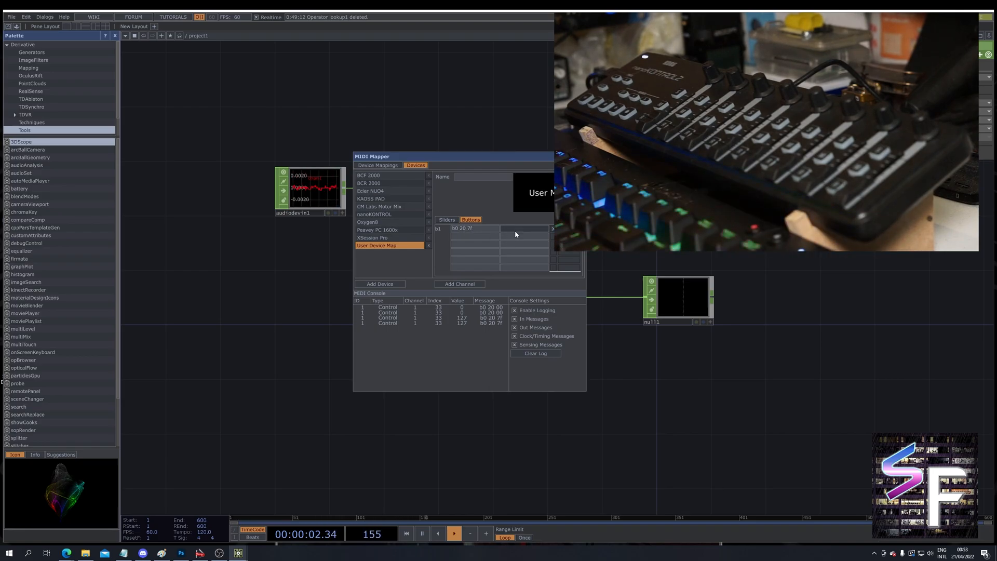
{"action": "type", "text": "0 20 00"}
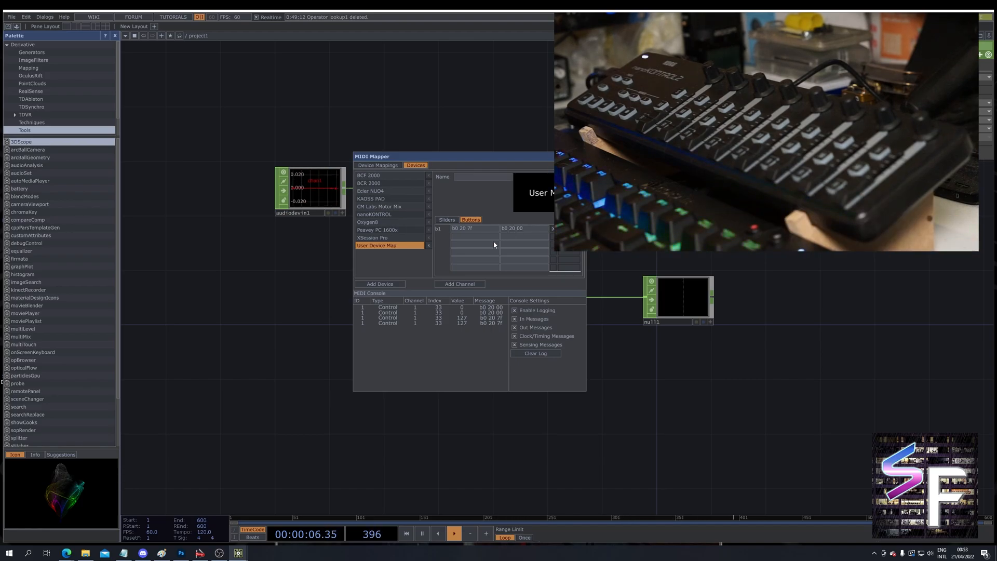
Clear the console log and add button channel b2 with the messages b0 21 7f for on and b0 21 00 for off.
{"action": "left_click", "coordinate": [543, 354]}
{"action": "left_click", "coordinate": [470, 285]}
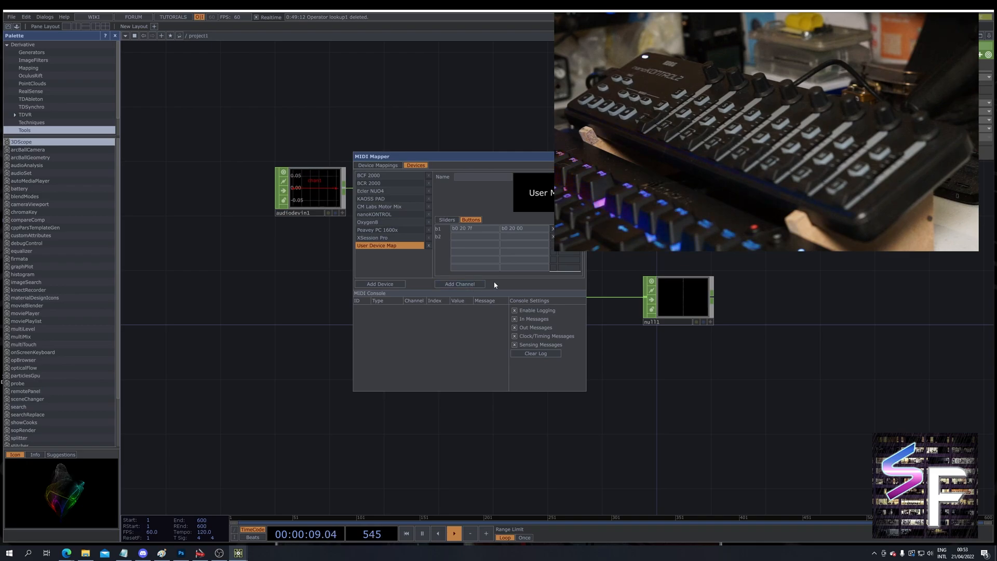
{"action": "left_click", "coordinate": [475, 238]}
{"action": "type", "text": "0"}
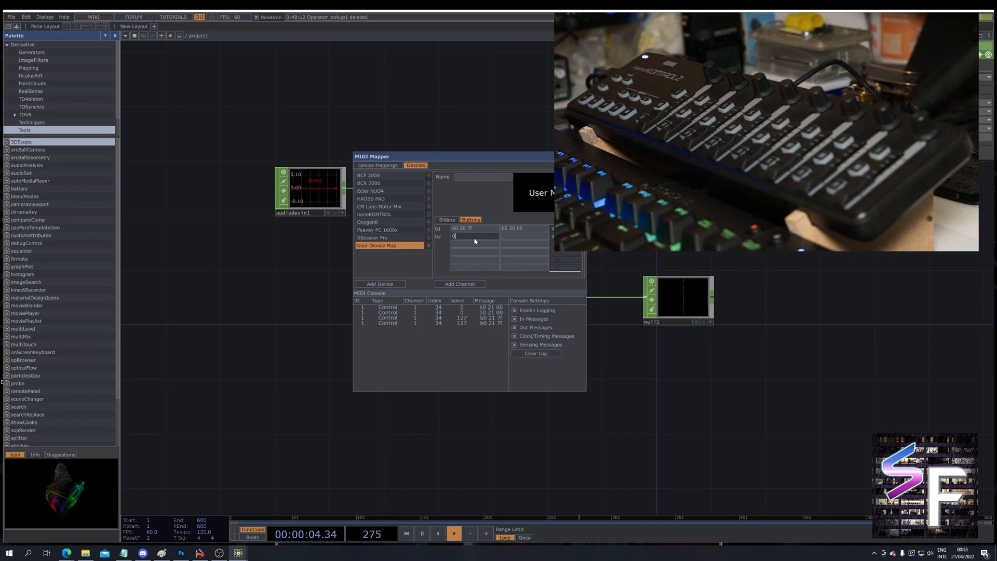
{"action": "type", "text": "b0 21 7f"}
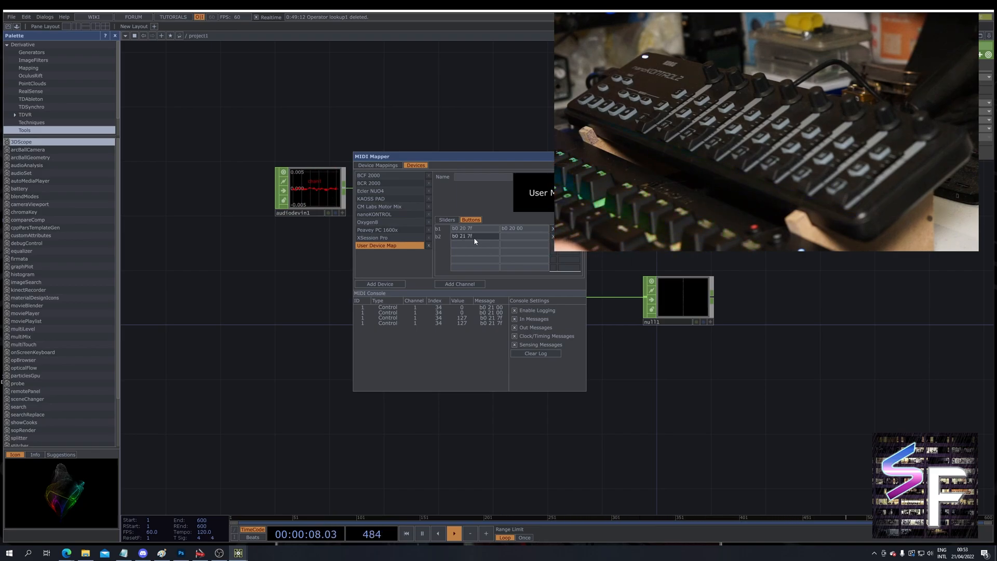
{"action": "key", "text": "Tab"}
{"action": "type", "text": "b0 21"}
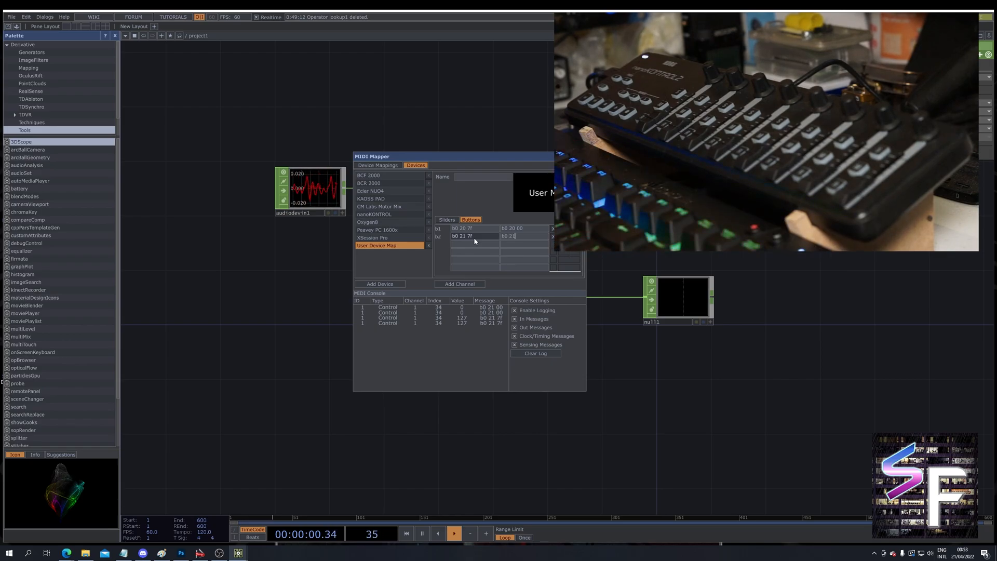
{"action": "type", "text": " 00"}
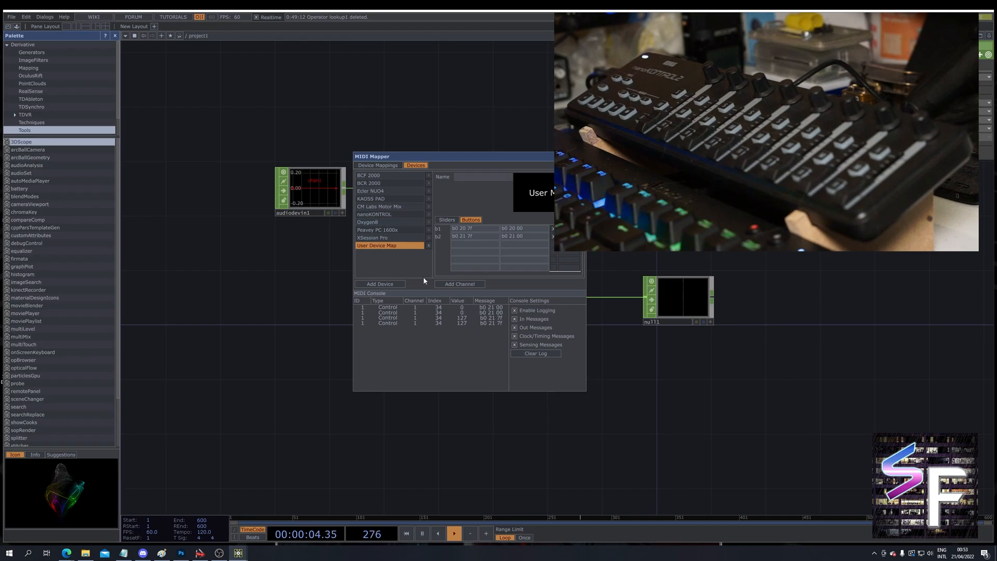
Assign User Device Map as the TD device mapping's MIDI map and close the MIDI Mapper.
{"action": "left_click", "coordinate": [392, 165]}
{"action": "left_click", "coordinate": [529, 184]}
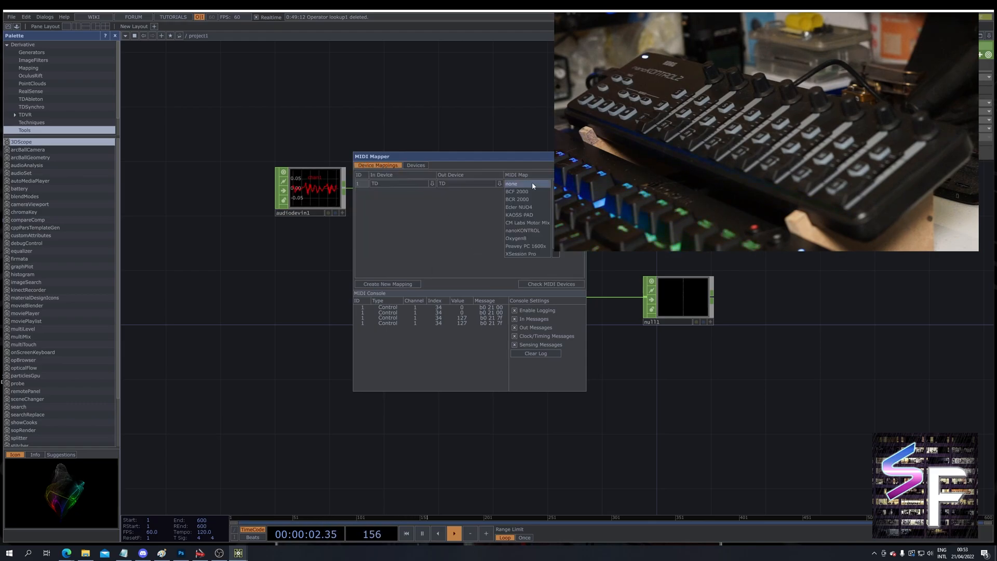
{"action": "scroll", "coordinate": [532, 229], "scroll_direction": "down", "scroll_amount": 1}
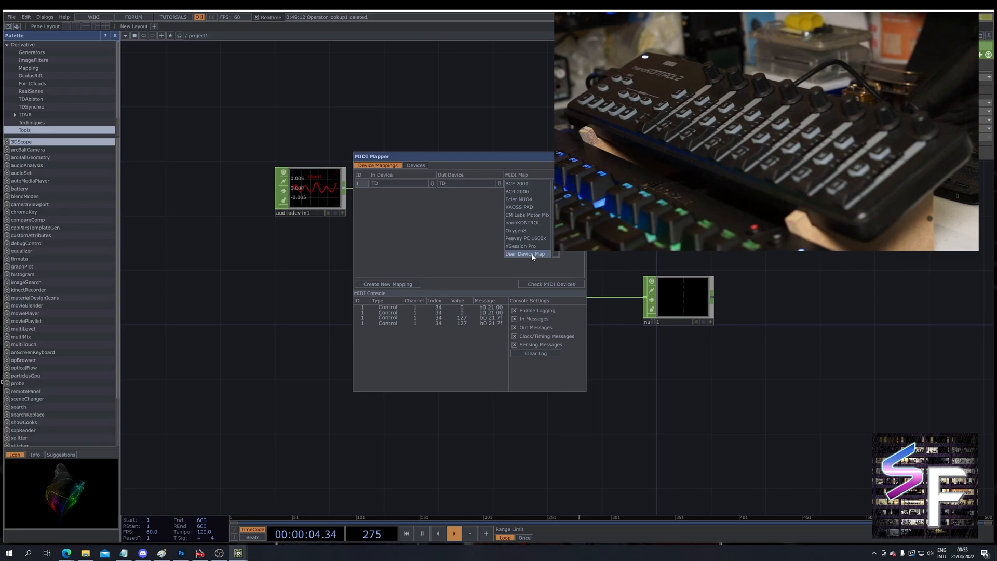
{"action": "left_click", "coordinate": [532, 255]}
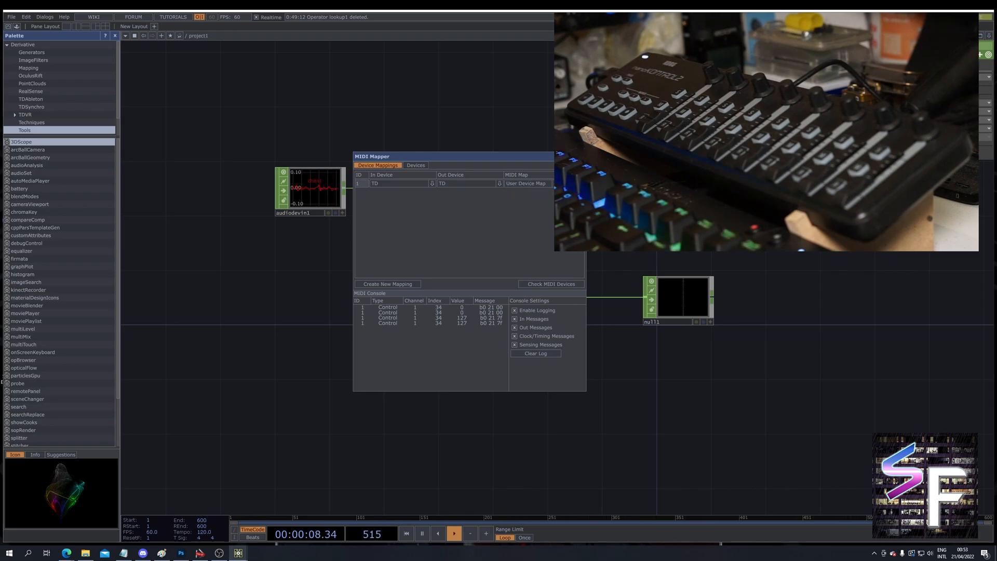
{"action": "key", "text": "Escape"}
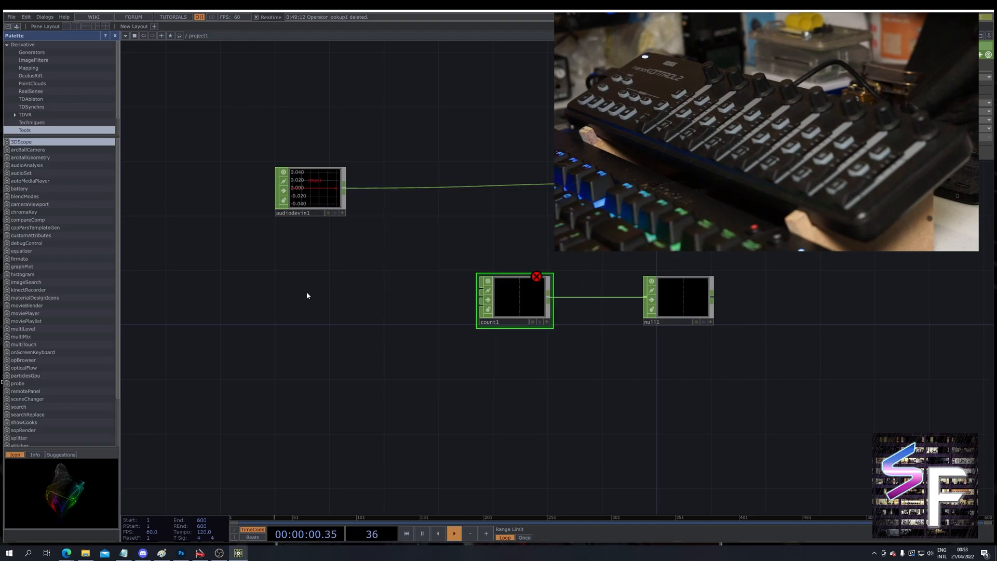
Add a MIDI In Map CHOP before count1 and place it directly below audiodevin1.
{"action": "key", "text": "Tab"}
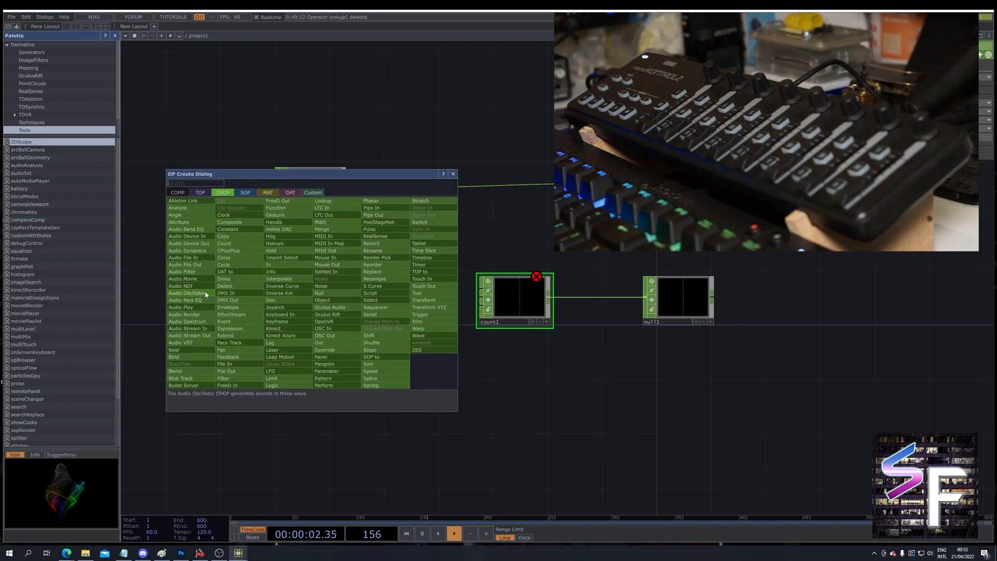
{"action": "left_click", "coordinate": [348, 249]}
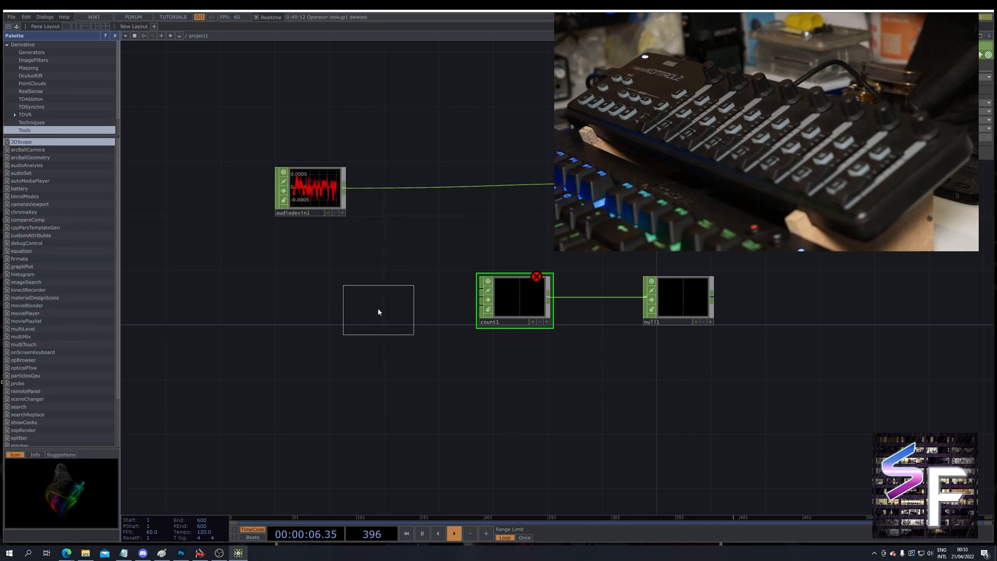
{"action": "left_click", "coordinate": [364, 301]}
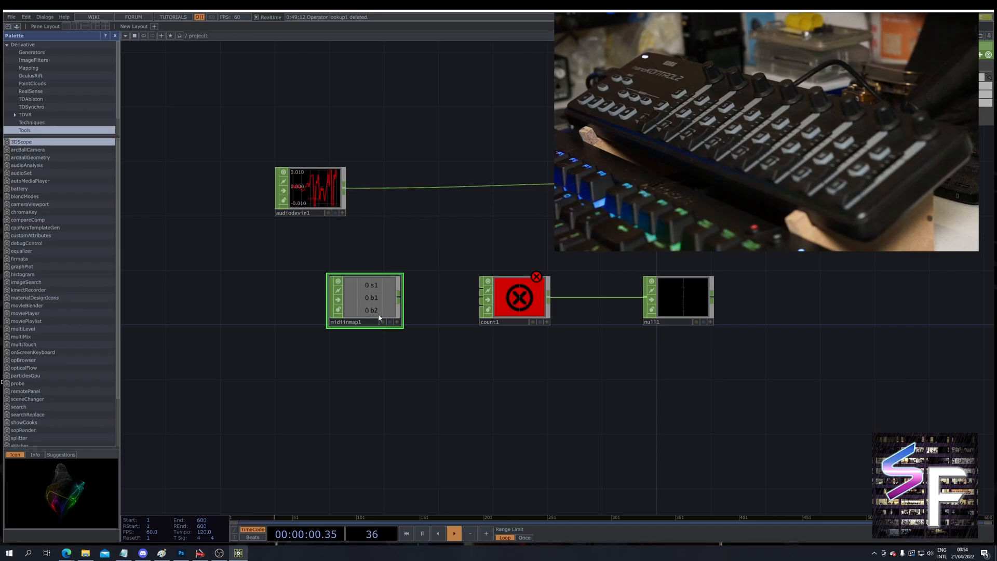
{"action": "left_click_drag", "start_coordinate": [378, 313], "coordinate": [322, 305]}
Add a Select CHOP for channel b1 after midiinmap1, make room beside count1, and connect the Select's output to count1's first input.
{"action": "key", "text": "Tab"}
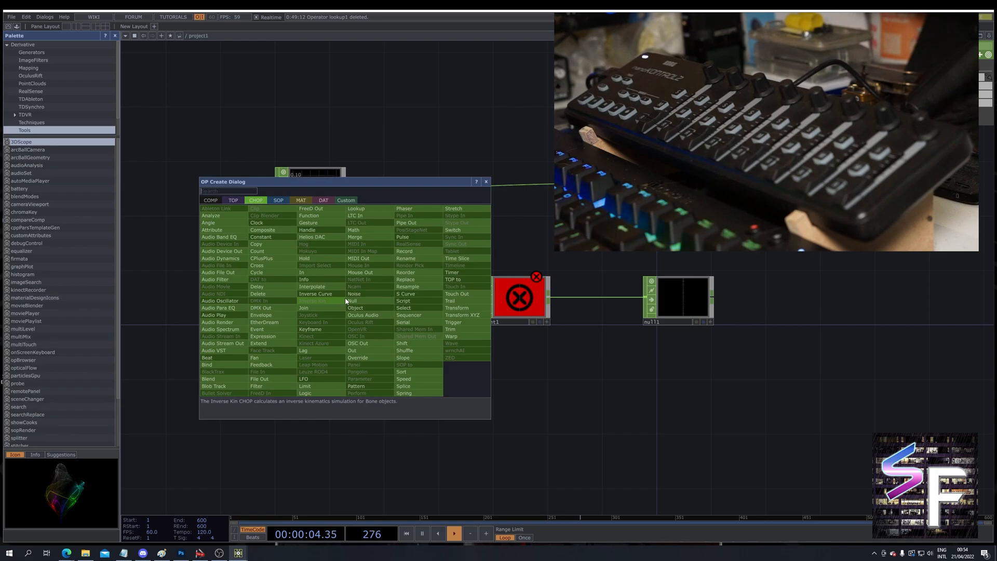
{"action": "type", "text": "s"}
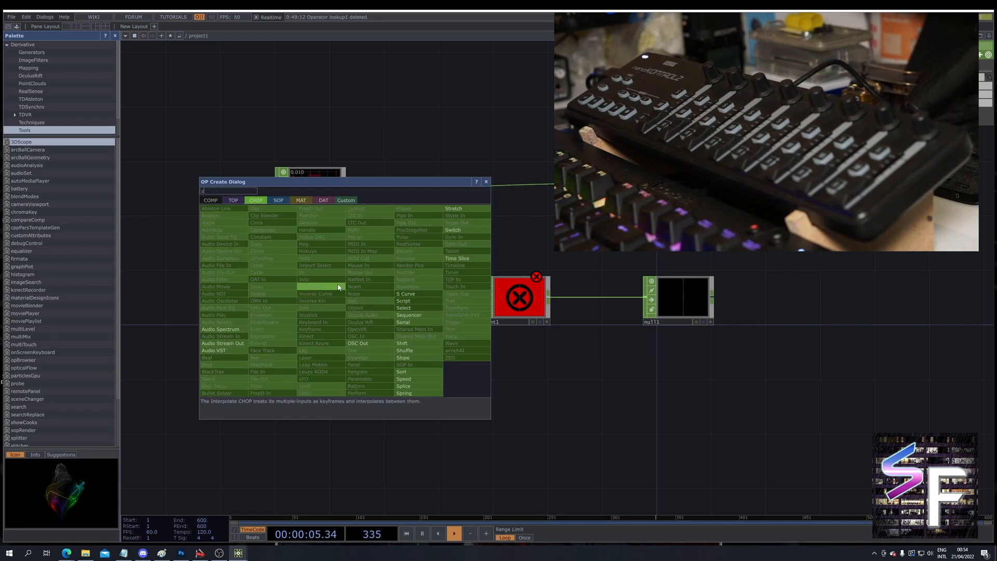
{"action": "left_click", "coordinate": [410, 308]}
{"action": "left_click", "coordinate": [421, 304]}
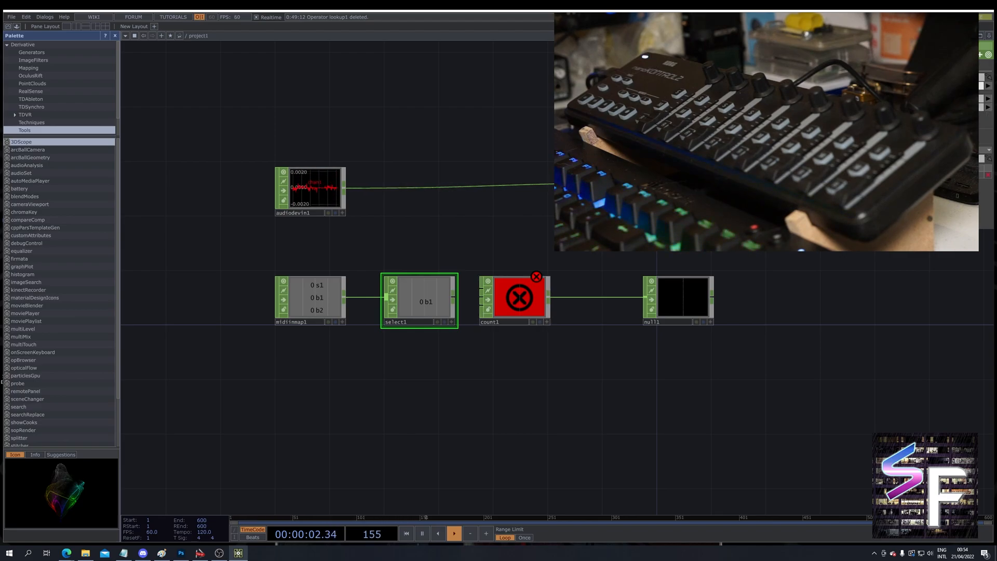
{"action": "left_click_drag", "start_coordinate": [521, 299], "coordinate": [549, 298]}
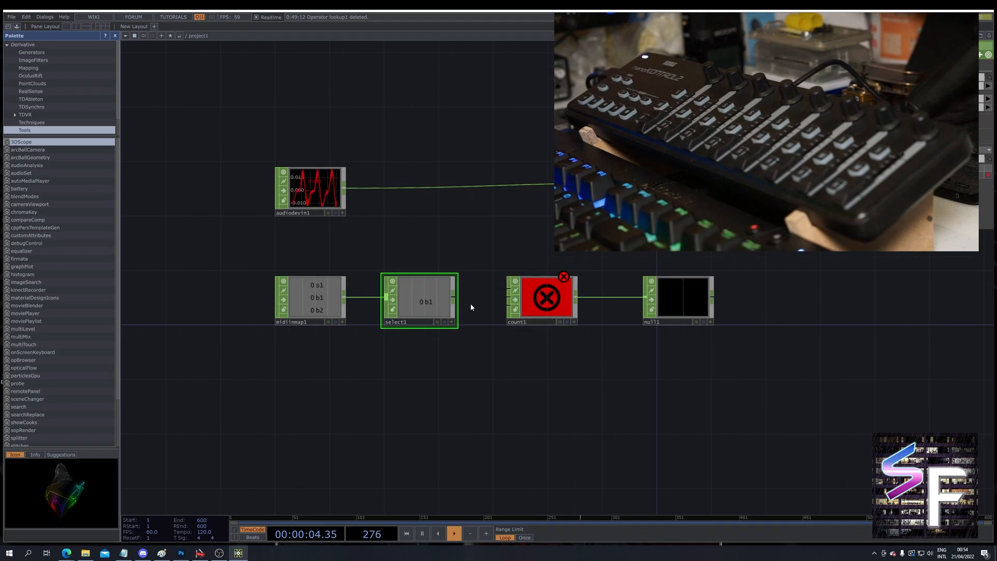
{"action": "left_click_drag", "start_coordinate": [453, 301], "coordinate": [509, 292]}
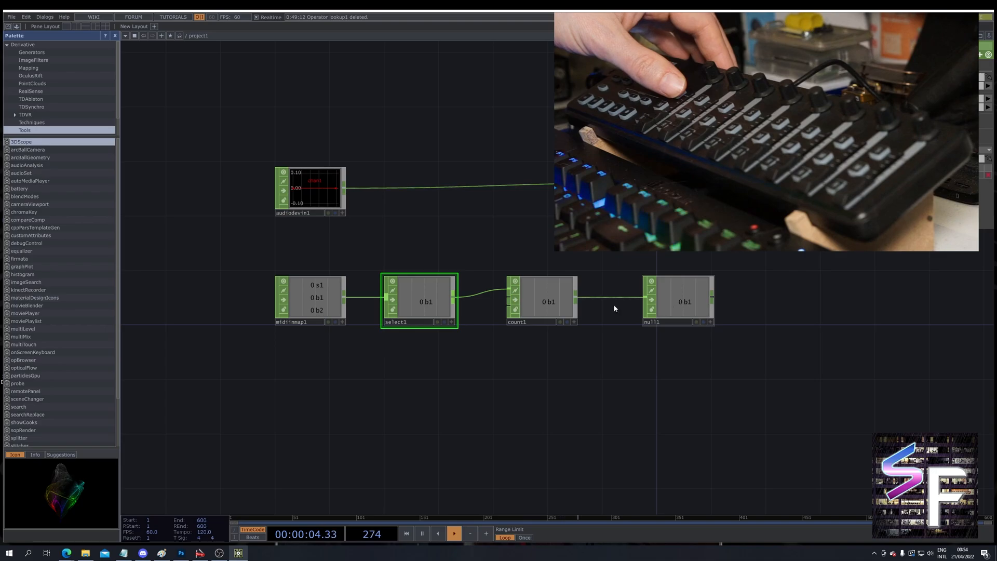
Make null1's viewer active and export its b1 channel to the Active parameter of audiodevout1.
{"action": "left_click", "coordinate": [710, 322]}
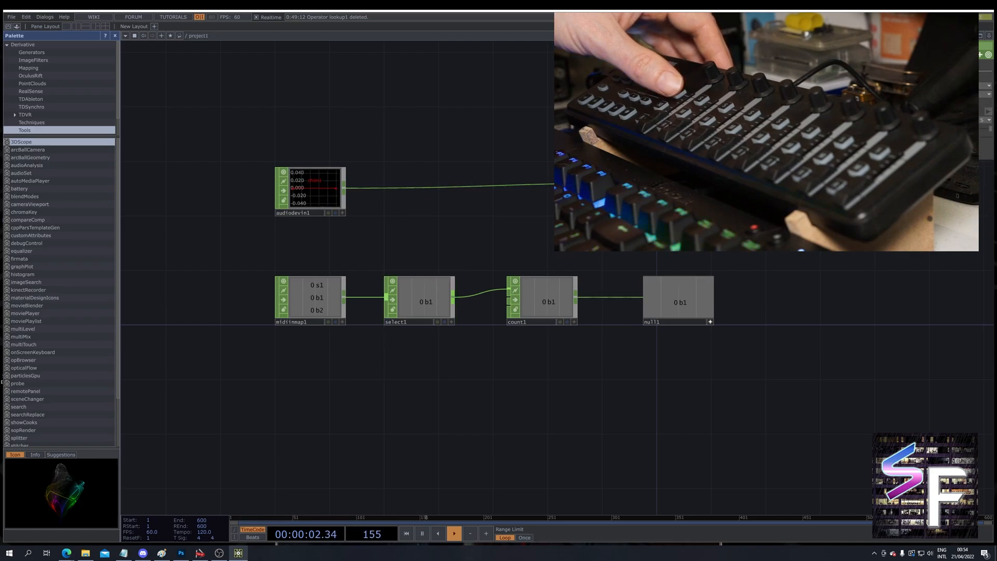
{"action": "left_click", "coordinate": [684, 289]}
{"action": "left_click_drag", "start_coordinate": [711, 325], "coordinate": [740, 302]}
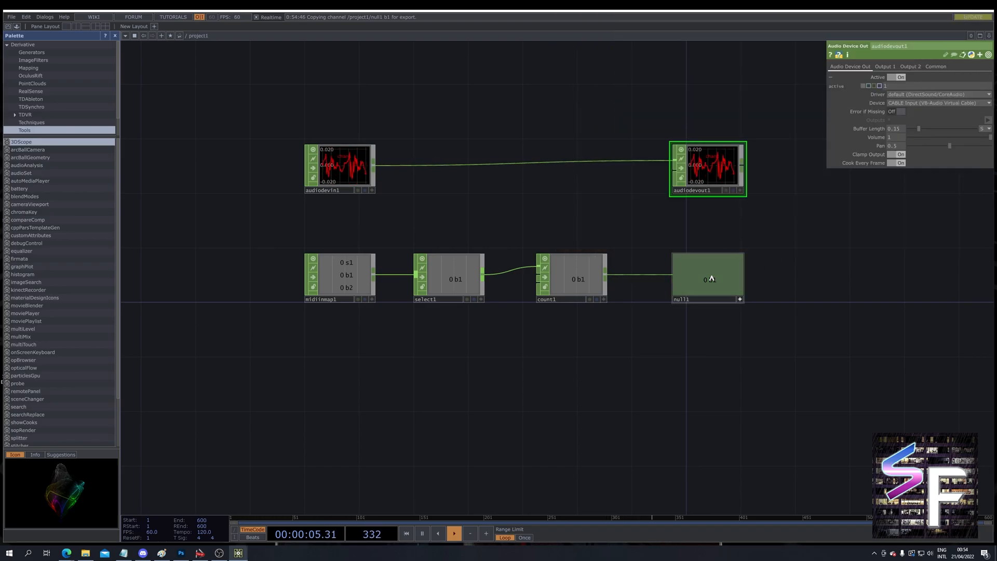
{"action": "left_click_drag", "start_coordinate": [849, 88], "coordinate": [883, 82]}
{"action": "left_click", "coordinate": [911, 78]}
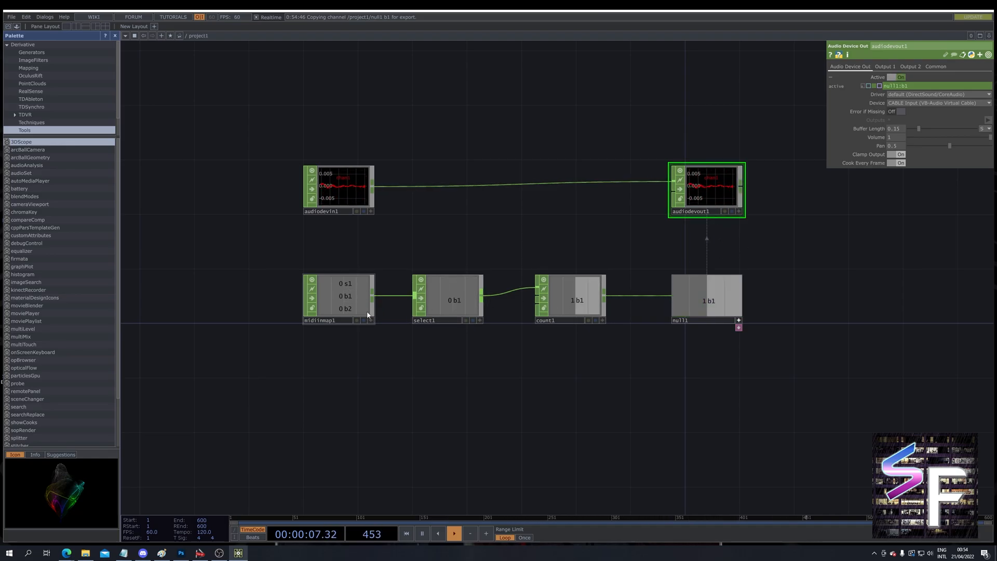
Space out select1 and count1, then add a Select CHOP below select1 that takes channel s1 from midiinmap1.
{"action": "left_click_drag", "start_coordinate": [564, 300], "coordinate": [578, 300]}
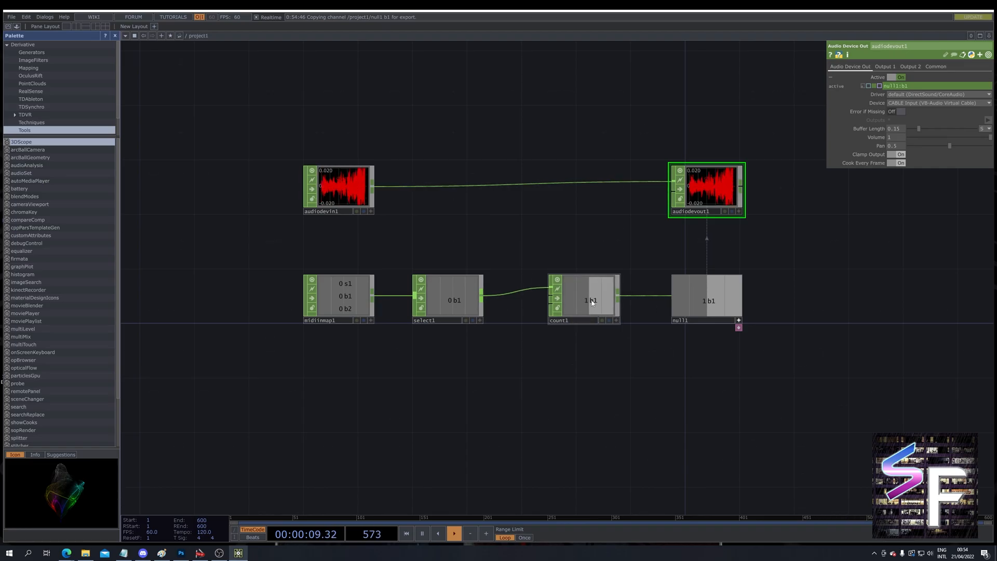
{"action": "left_click_drag", "start_coordinate": [427, 306], "coordinate": [469, 300]}
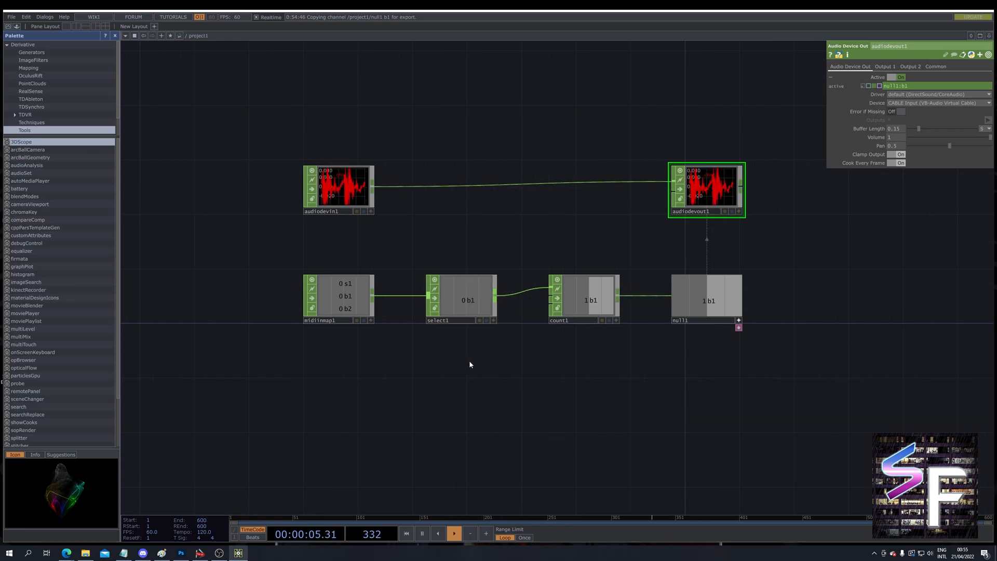
{"action": "key", "text": "Tab"}
{"action": "type", "text": "s"}
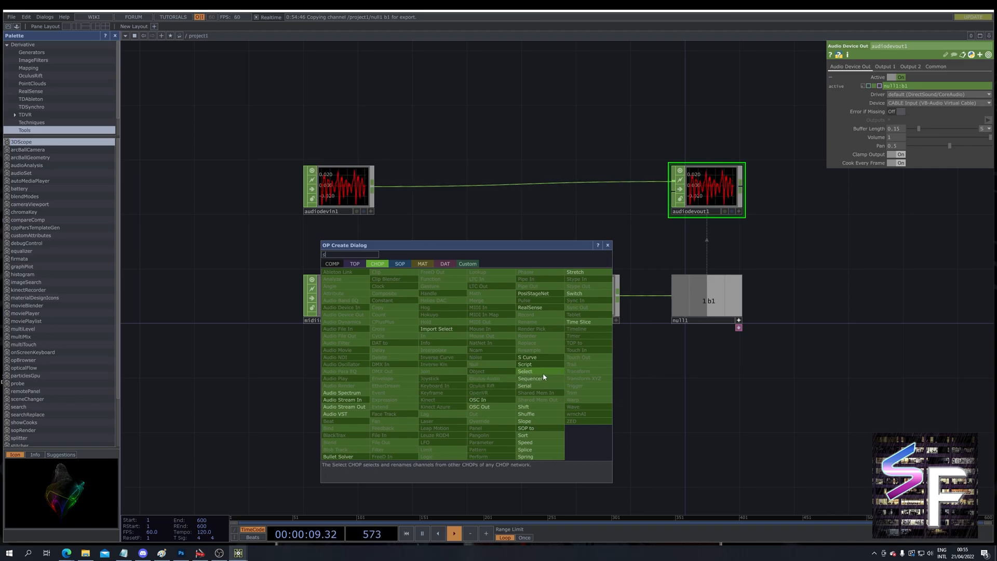
{"action": "left_click", "coordinate": [544, 372]}
{"action": "left_click", "coordinate": [464, 366]}
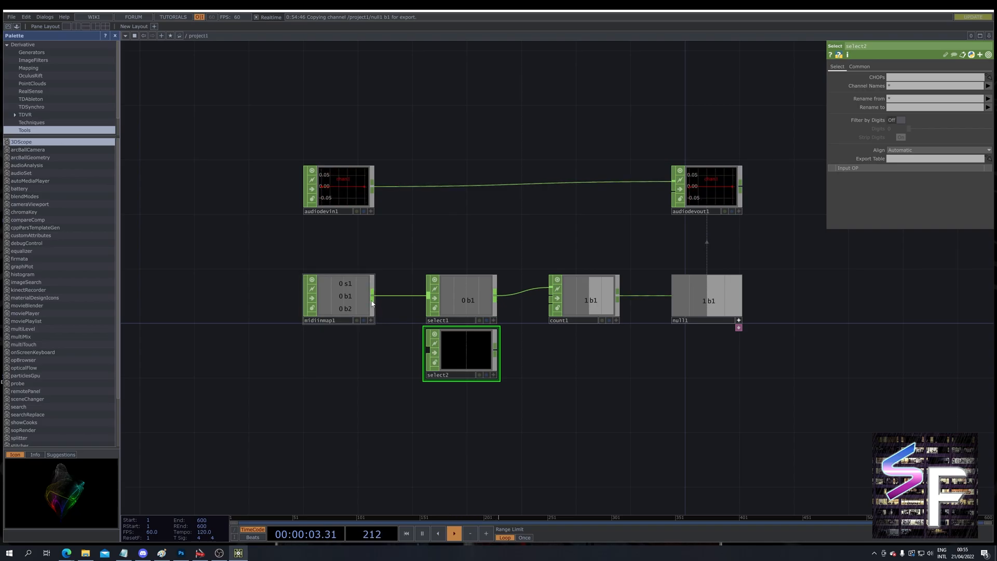
{"action": "left_click", "coordinate": [425, 352]}
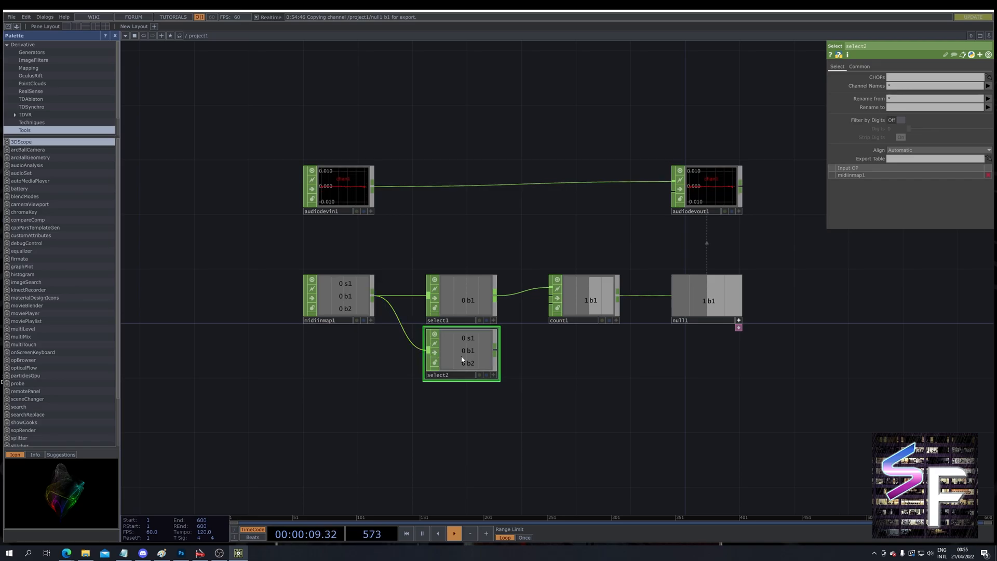
{"action": "left_click", "coordinate": [936, 86]}
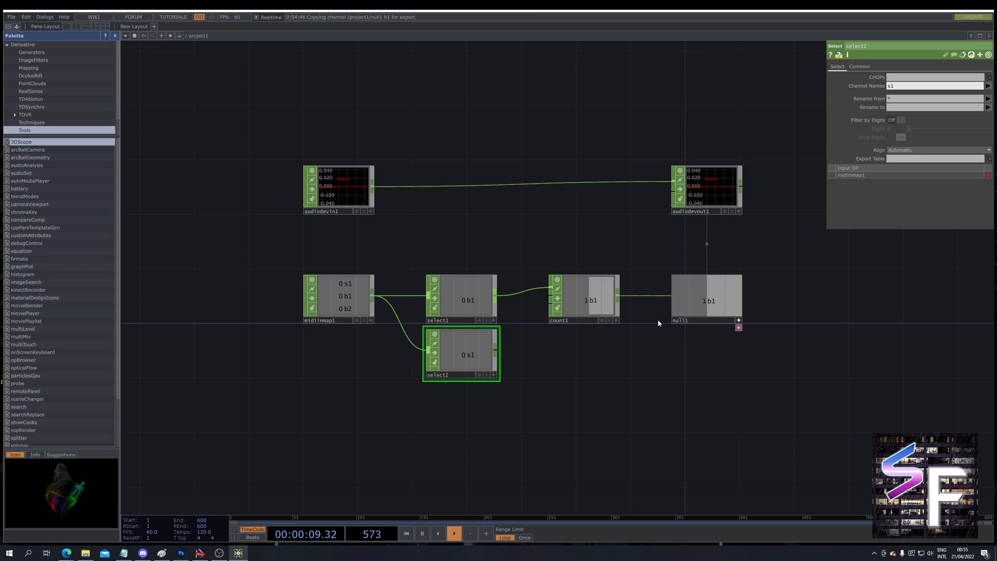
Add a Math CHOP after select2 and place it directly below count1.
{"action": "right_click", "coordinate": [495, 354]}
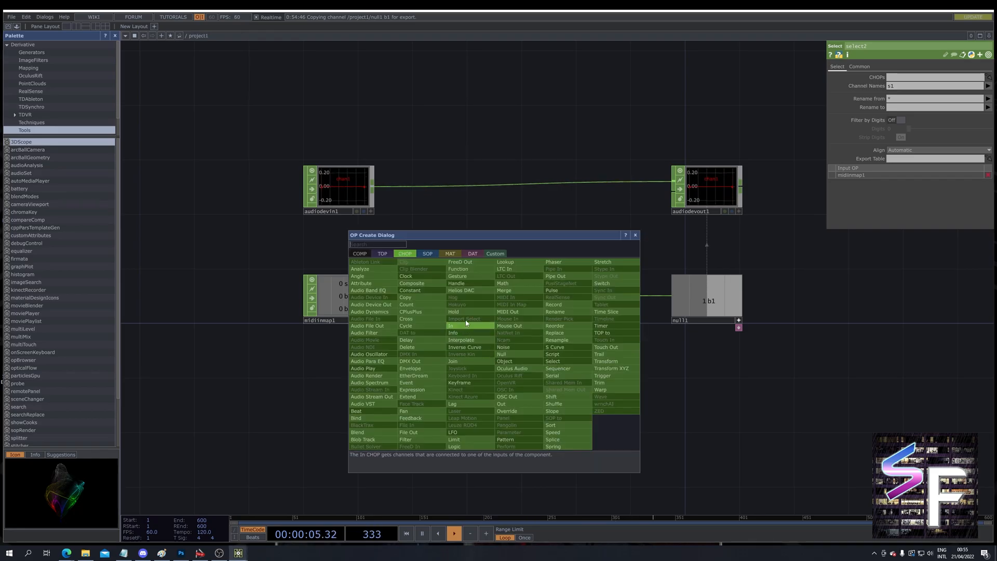
{"action": "left_click", "coordinate": [520, 284]}
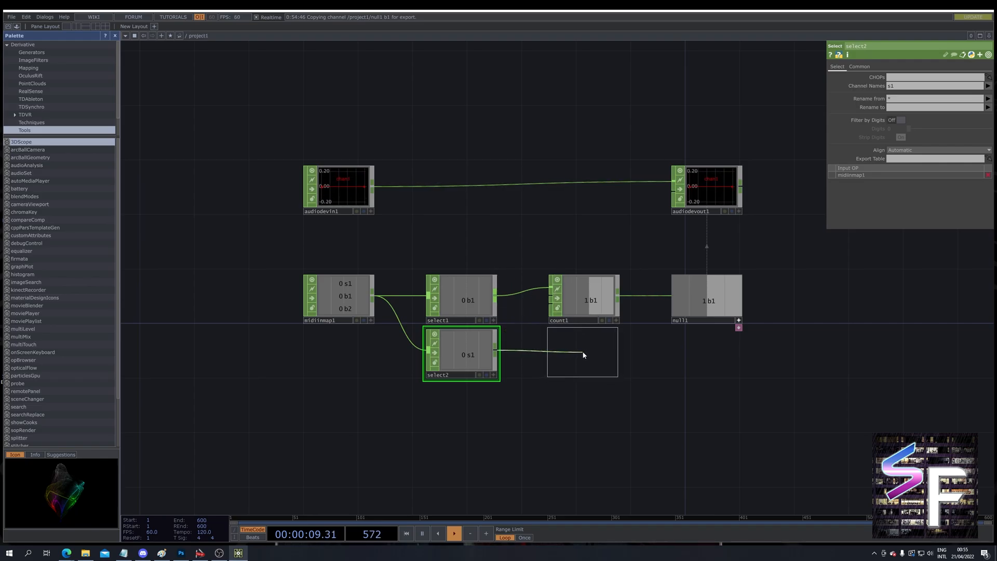
{"action": "left_click", "coordinate": [584, 355]}
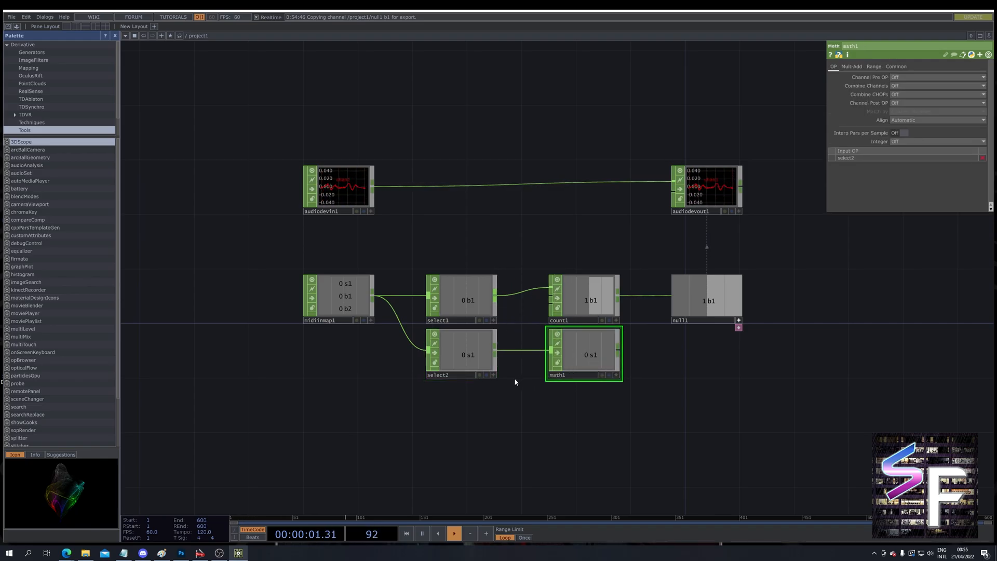
{"action": "left_click", "coordinate": [468, 358]}
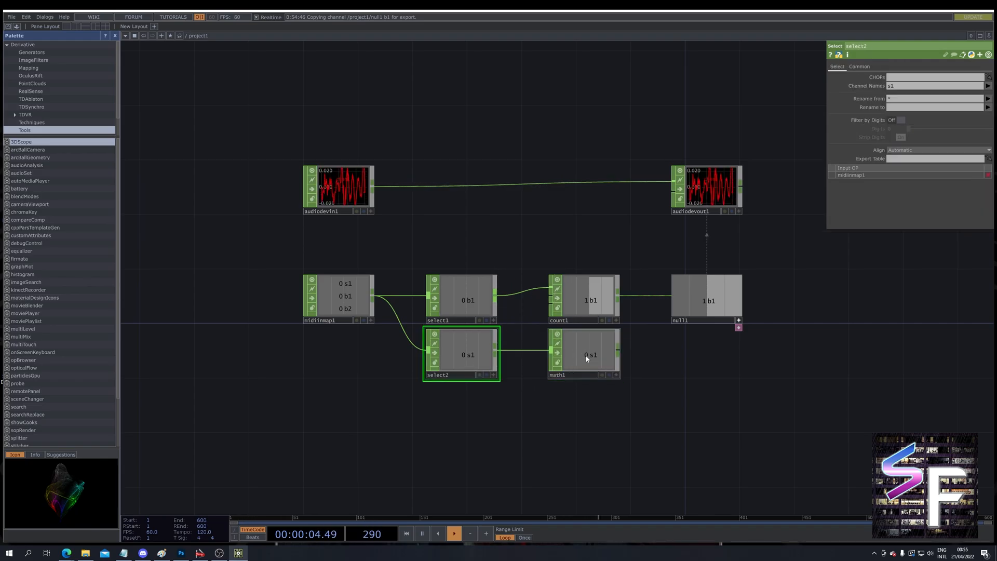
{"action": "left_click", "coordinate": [587, 359]}
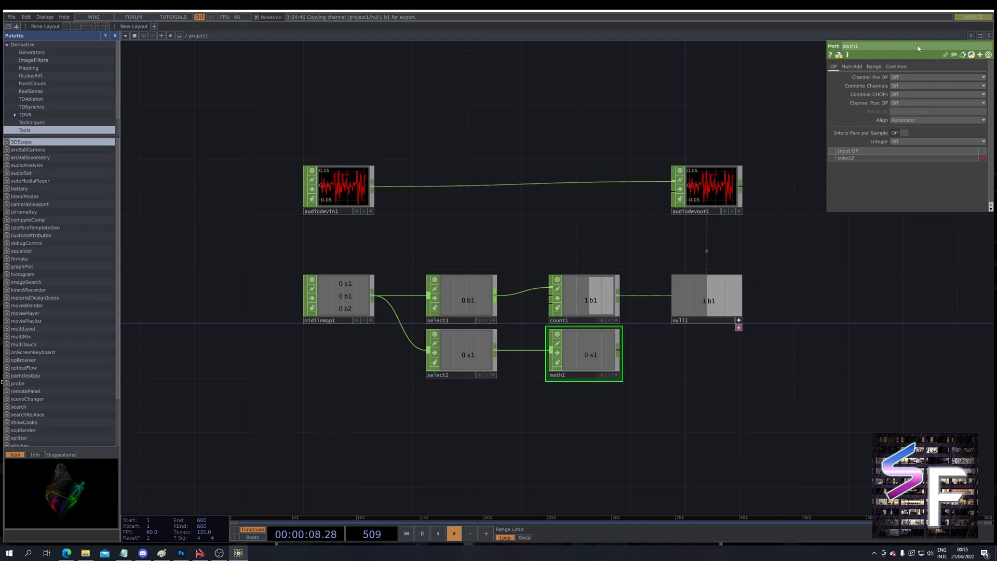
Set the upper value of math1's To Range to 2.
{"action": "left_click", "coordinate": [875, 68]}
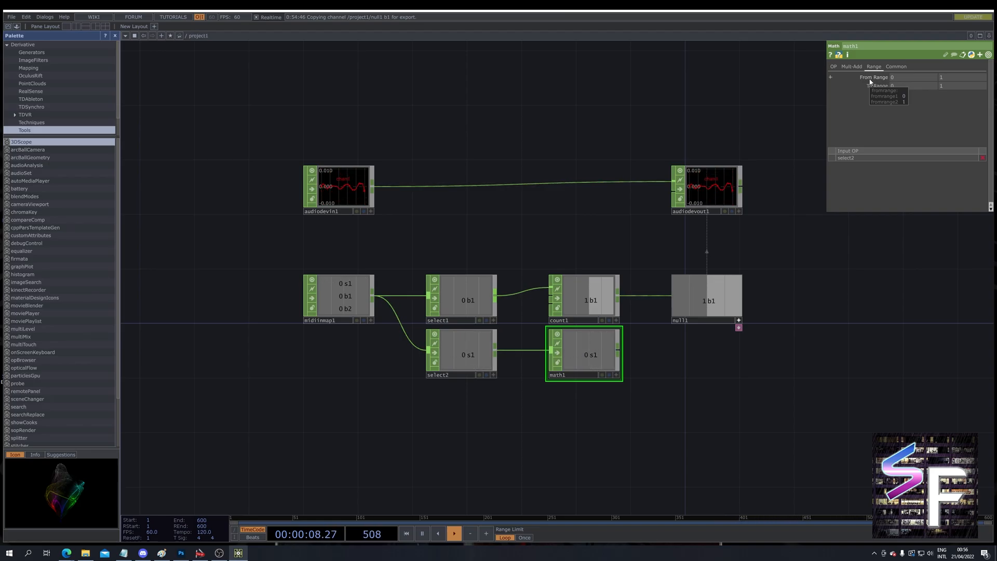
{"action": "left_click", "coordinate": [951, 85]}
{"action": "type", "text": "2"}
{"action": "key", "text": "Return"}
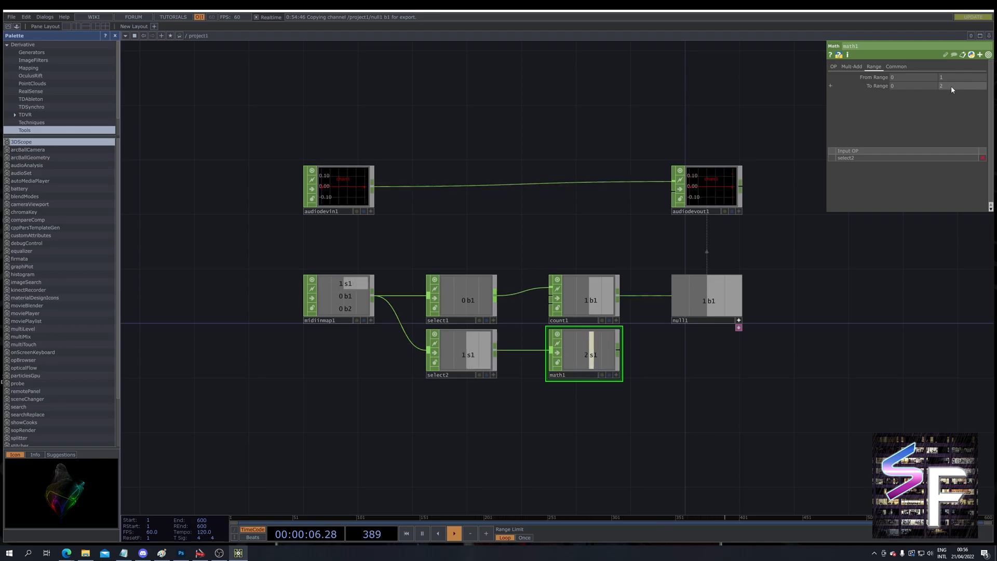
Add a Null CHOP after math1 and place it directly below null1.
{"action": "right_click", "coordinate": [623, 355]}
{"action": "left_click", "coordinate": [647, 352]}
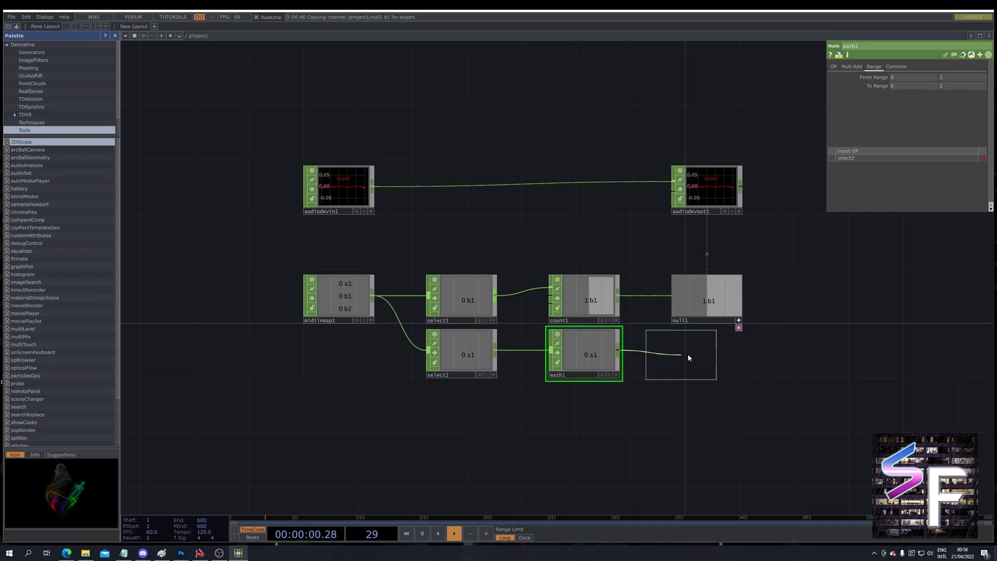
{"action": "left_click", "coordinate": [708, 355]}
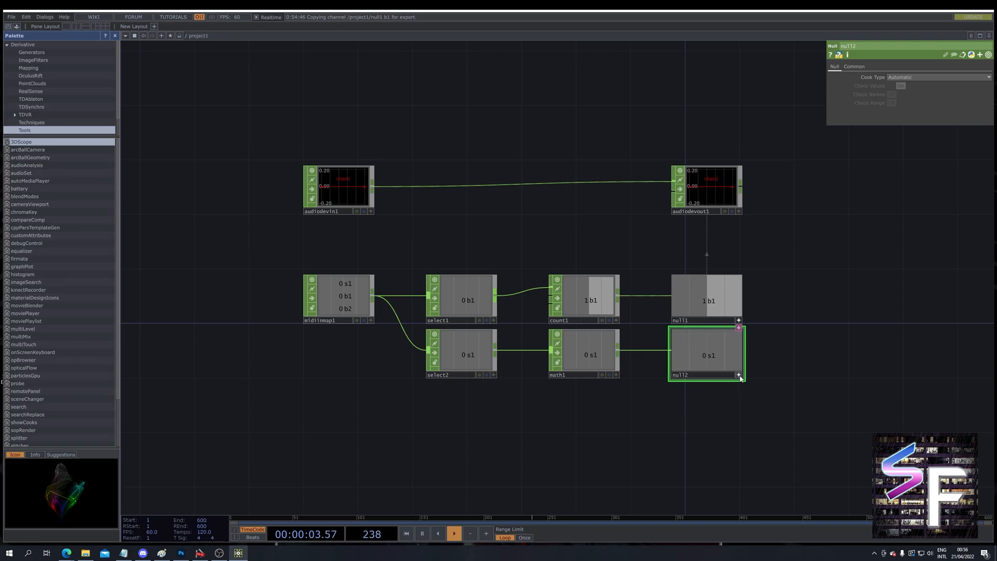
Export null2's s1 channel to the Volume parameter of audiodevout1.
{"action": "left_click", "coordinate": [716, 188]}
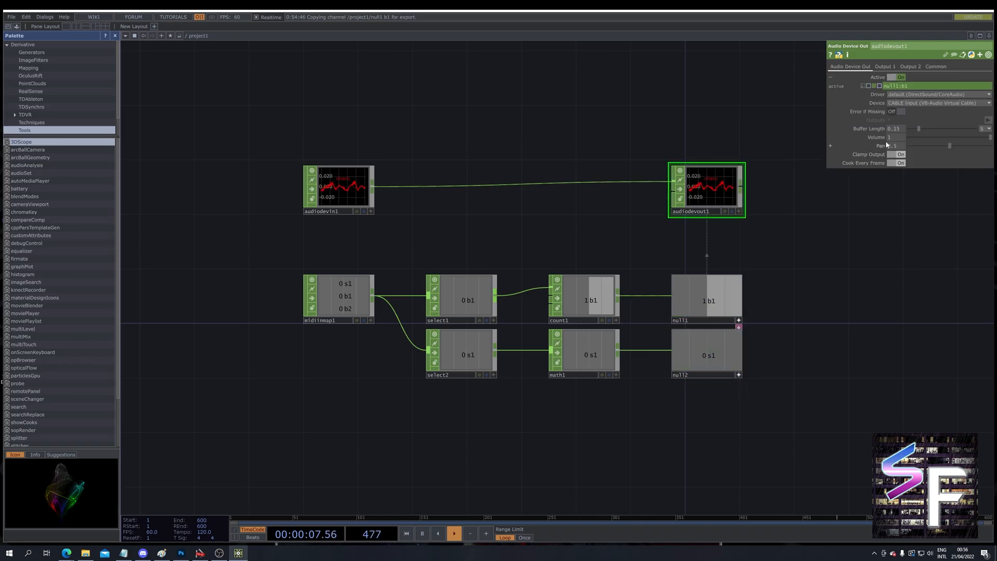
{"action": "left_click", "coordinate": [831, 138]}
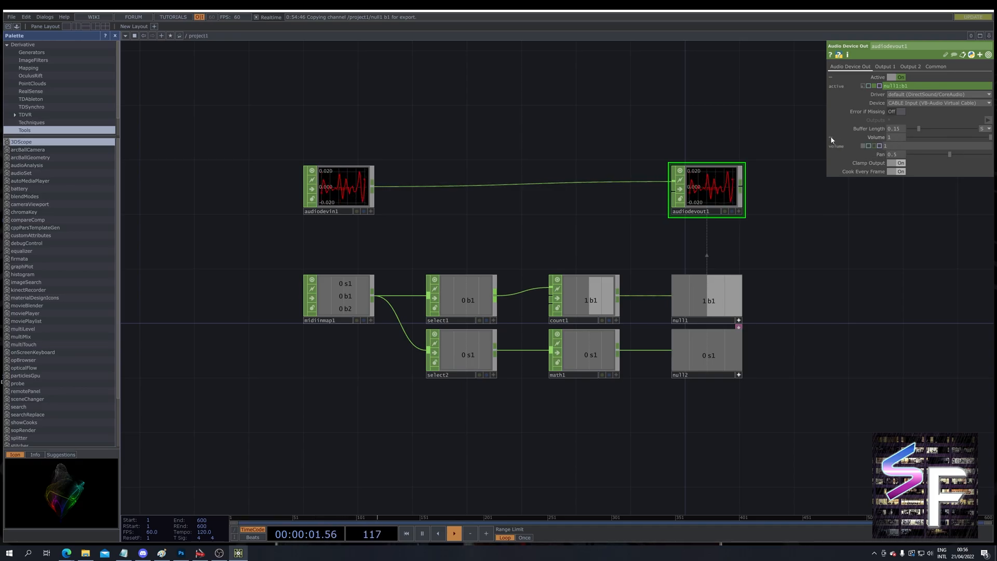
{"action": "left_click_drag", "start_coordinate": [694, 349], "coordinate": [896, 151]}
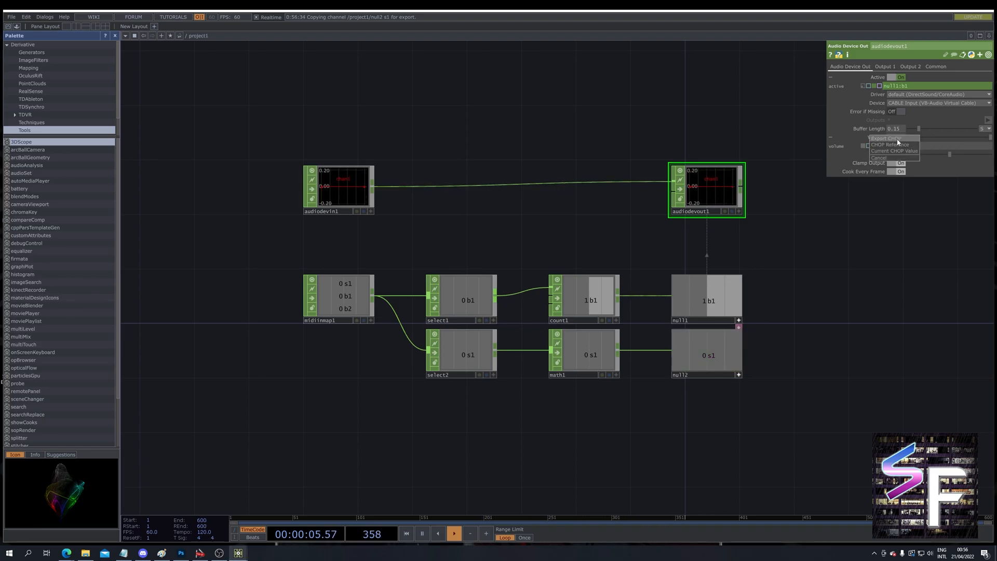
{"action": "left_click", "coordinate": [898, 140]}
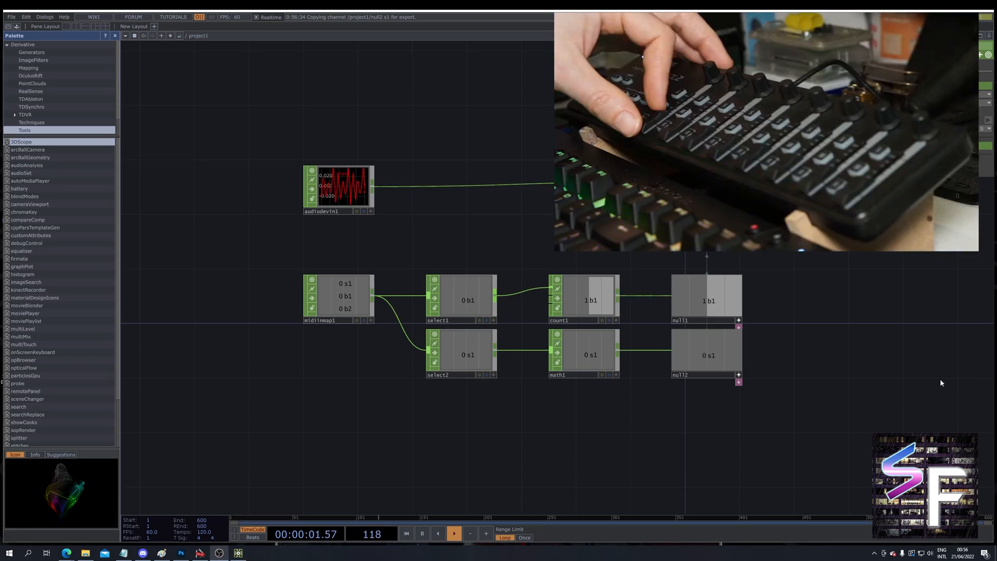
{"action": "left_click_drag", "start_coordinate": [906, 347], "coordinate": [820, 393]}
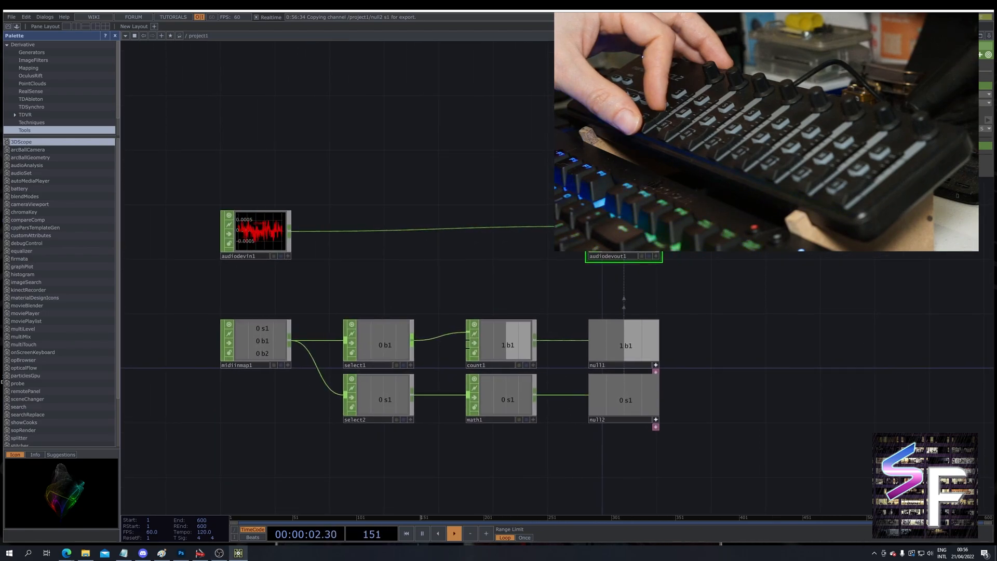
{"action": "key", "text": "p"}
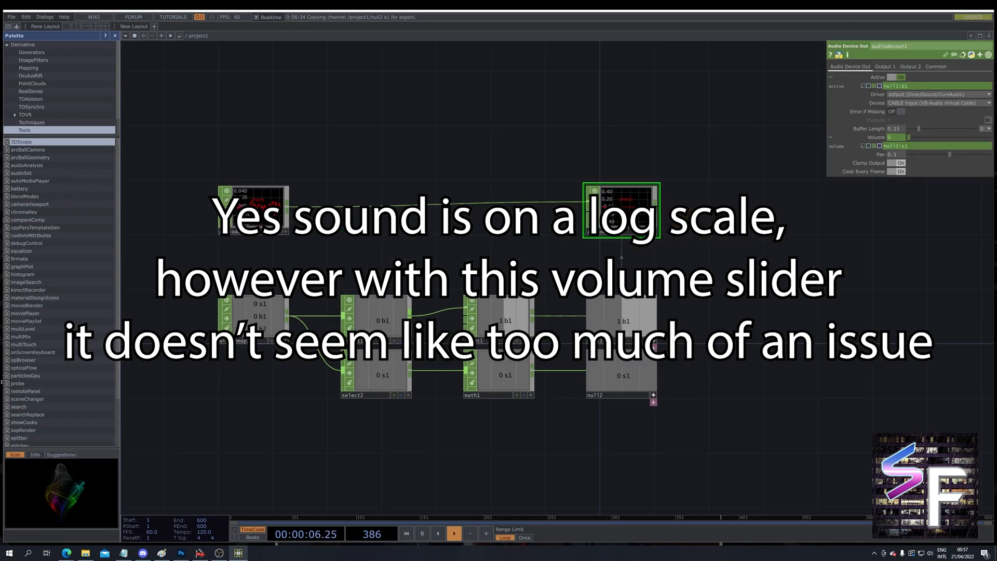
{"action": "key", "text": "h"}
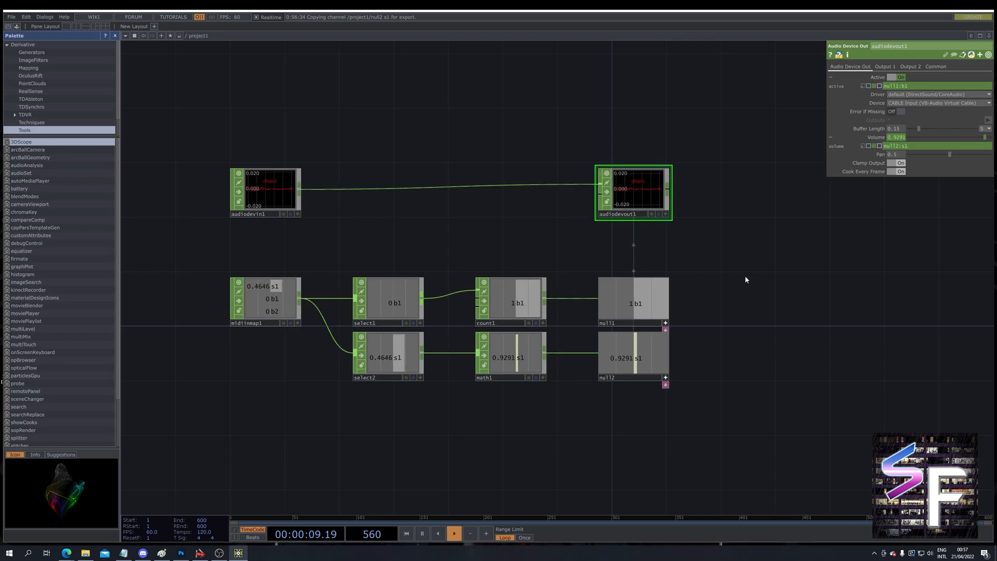
{"action": "left_click_drag", "start_coordinate": [757, 278], "coordinate": [761, 283]}
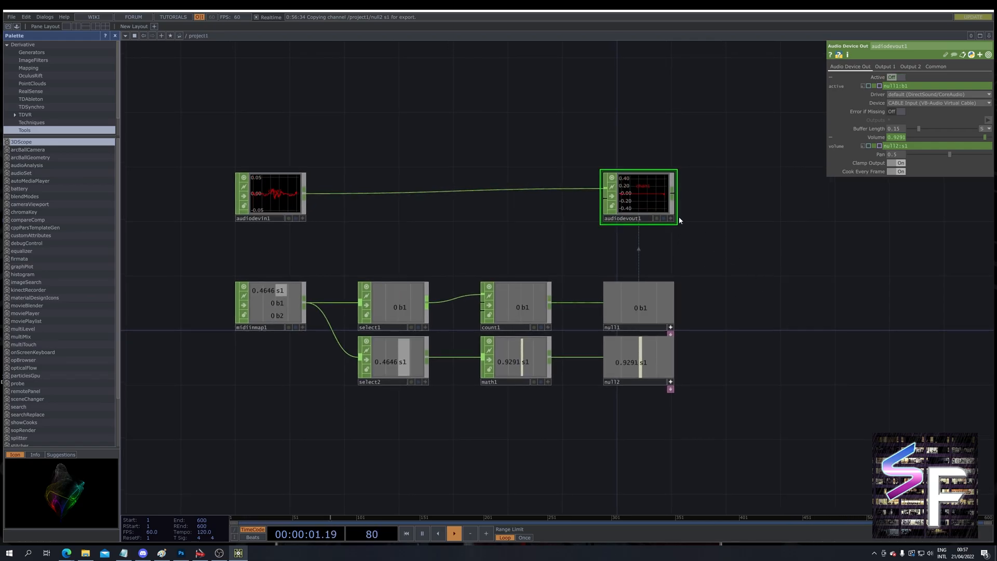
{"action": "left_click_drag", "start_coordinate": [728, 253], "coordinate": [748, 242]}
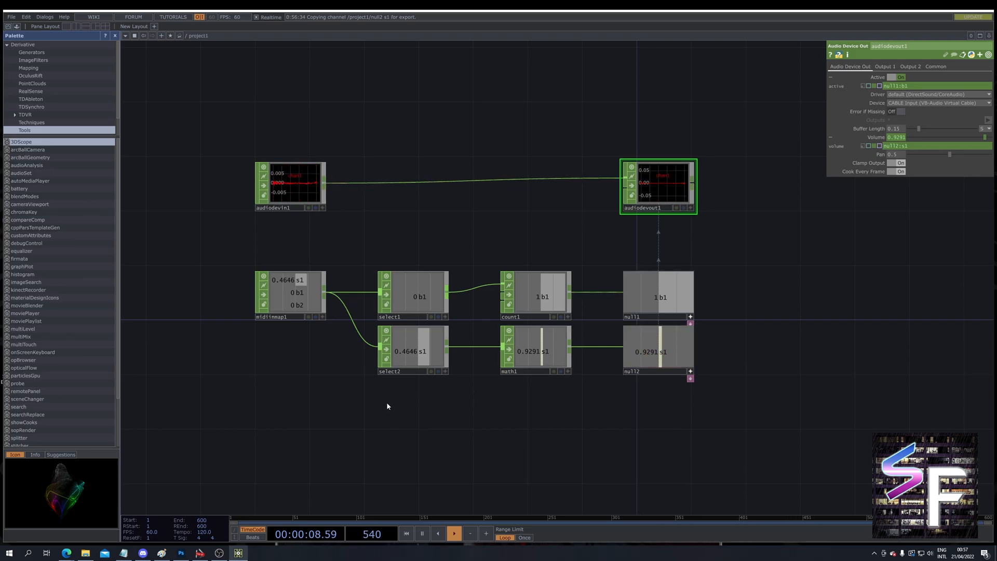
Add a Select CHOP below select2, connect midiinmap1 to it and select channel b2.
{"action": "key", "text": "Tab"}
{"action": "type", "text": "sel"}
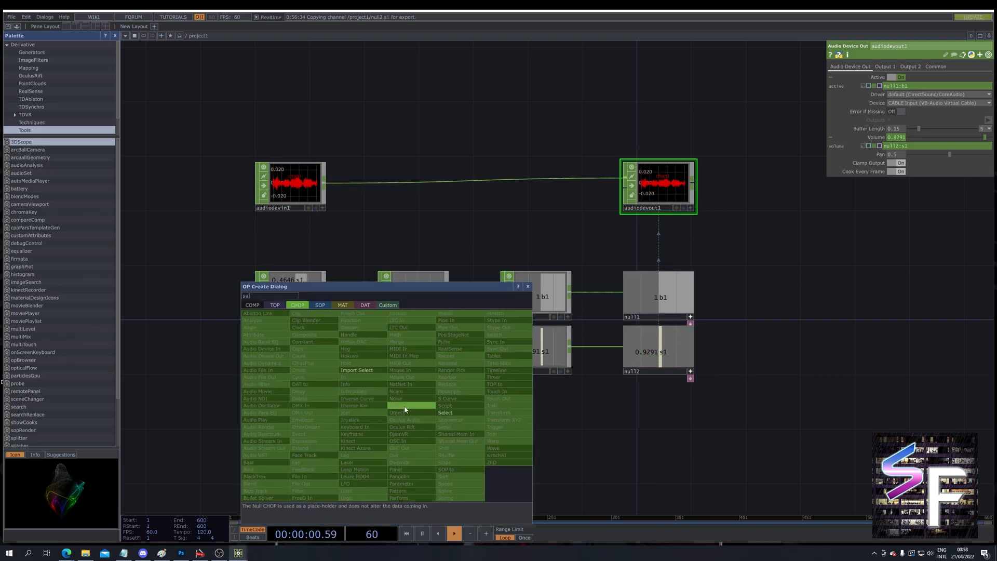
{"action": "left_click", "coordinate": [445, 414]}
{"action": "left_click", "coordinate": [417, 413]}
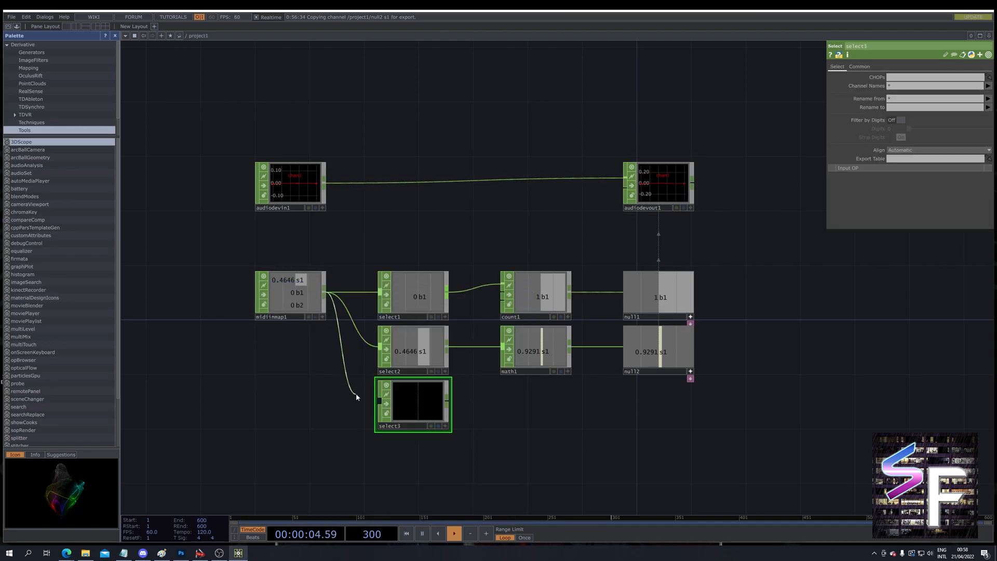
{"action": "left_click", "coordinate": [409, 406]}
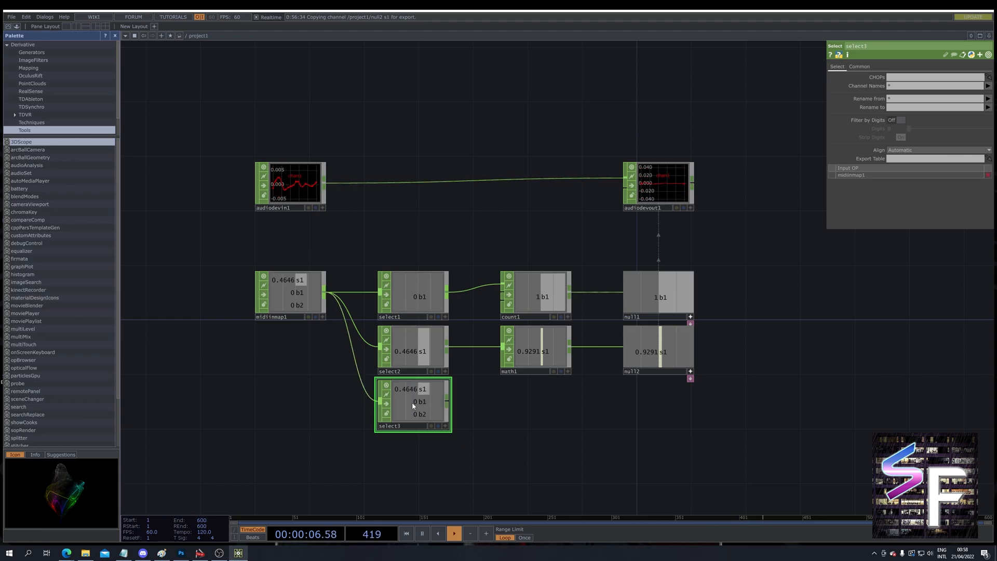
{"action": "left_click", "coordinate": [988, 87]}
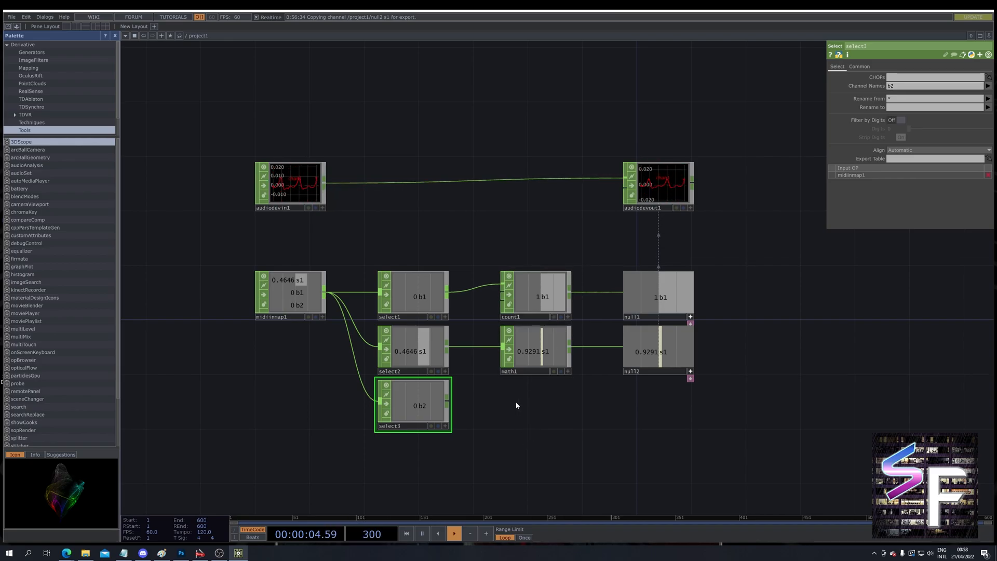
Add a Count CHOP after select3 and limit it to Loop Min/Max with minimum 0 and maximum 1.
{"action": "right_click", "coordinate": [447, 401]}
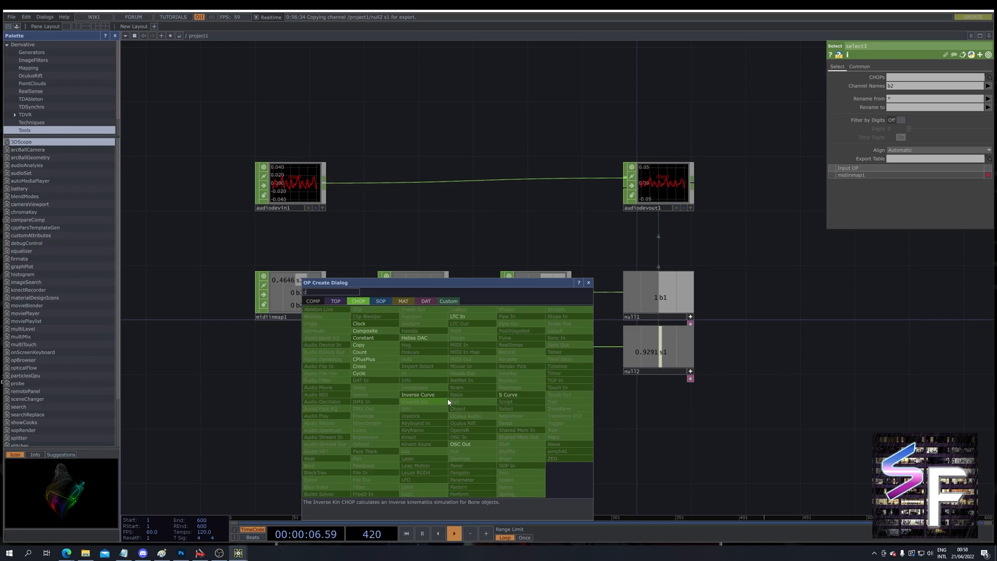
{"action": "left_click", "coordinate": [364, 352]}
{"action": "left_click", "coordinate": [538, 409]}
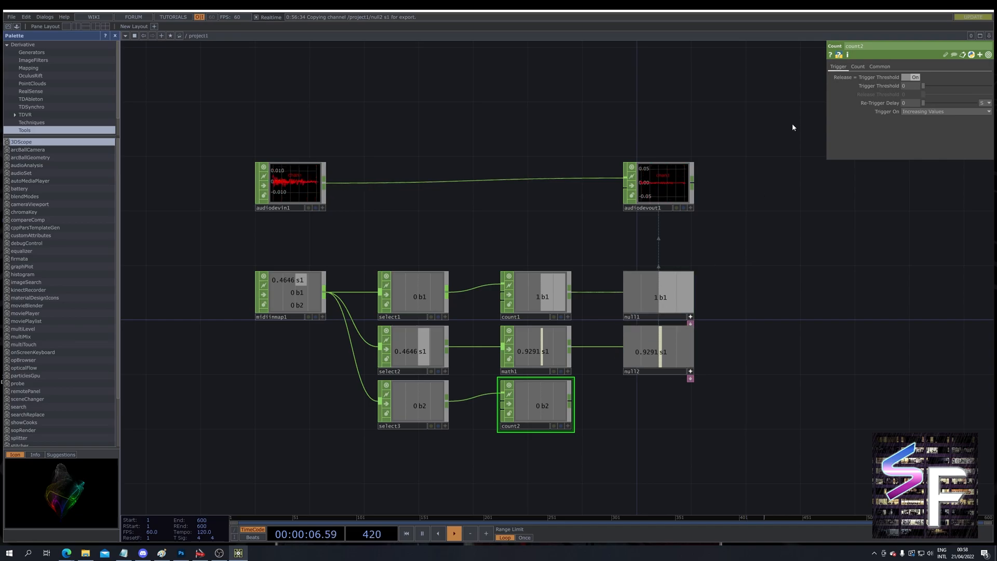
{"action": "left_click", "coordinate": [858, 66]}
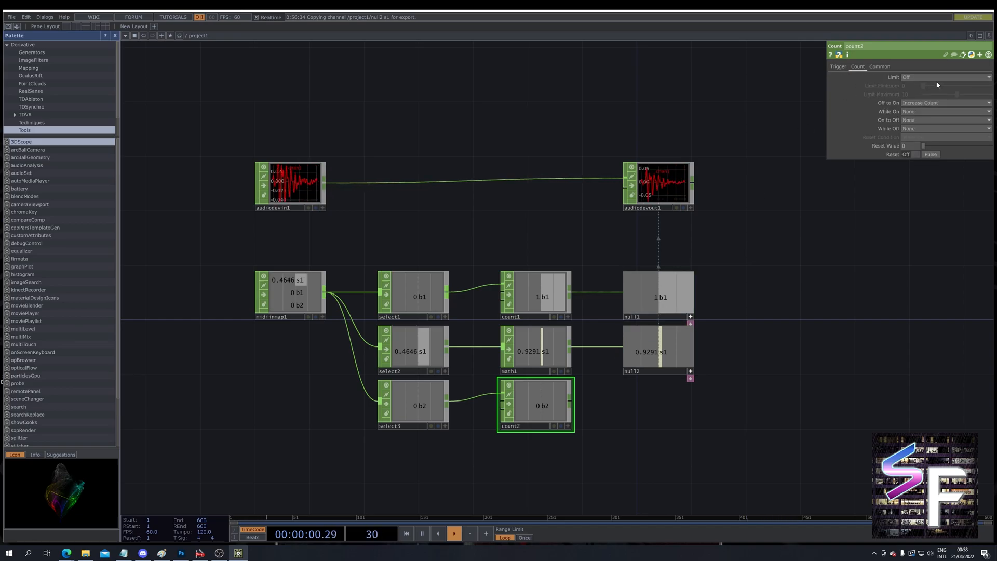
{"action": "left_click", "coordinate": [932, 78]}
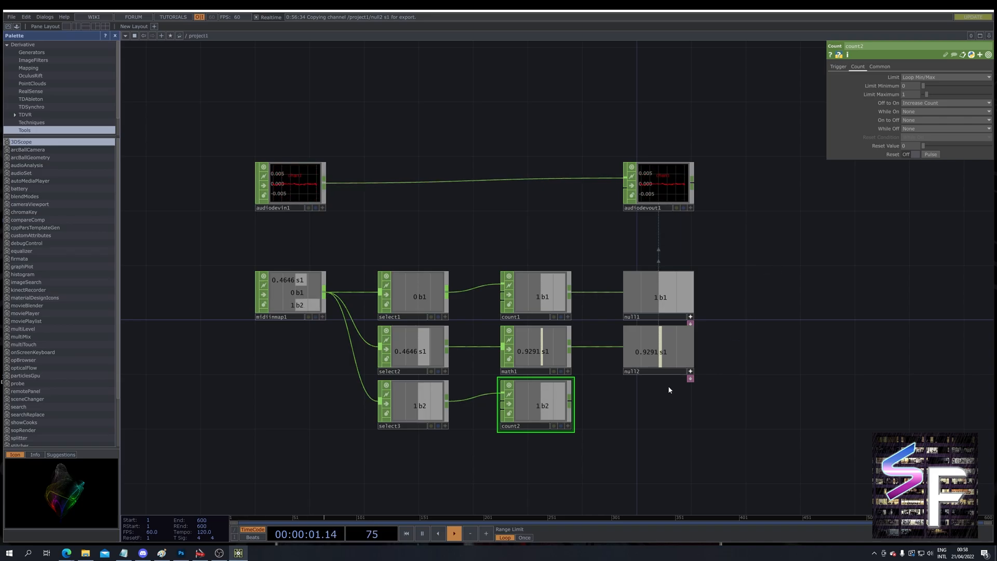
Add a Null CHOP after count2 and place it directly below null2.
{"action": "left_click", "coordinate": [569, 401]}
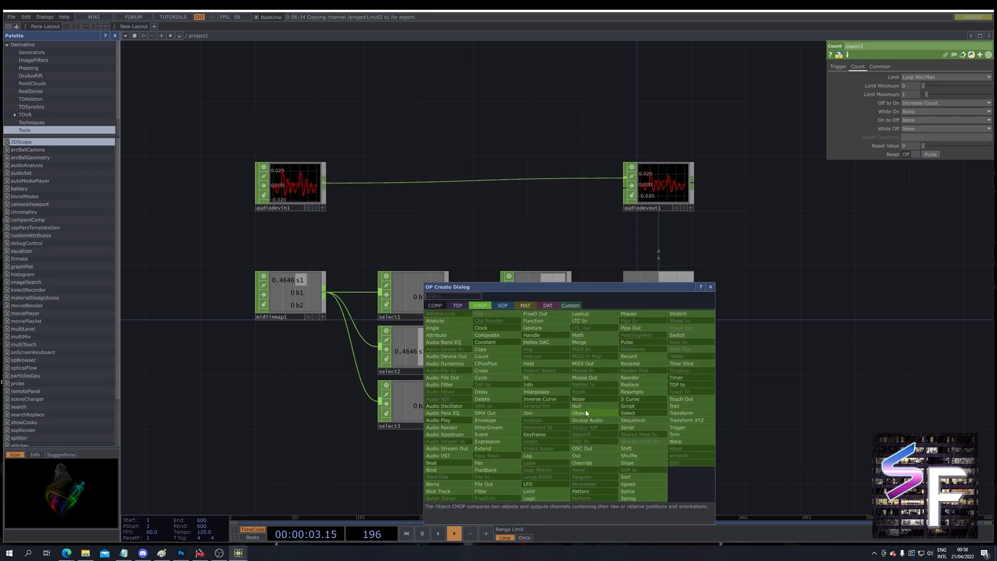
{"action": "left_click", "coordinate": [586, 408]}
{"action": "left_click", "coordinate": [658, 405]}
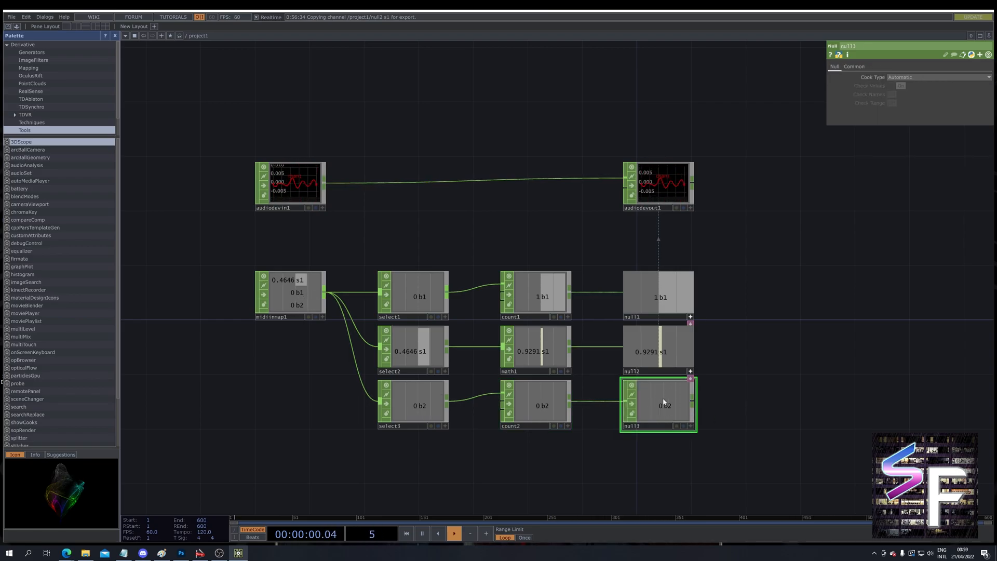
{"action": "left_click_drag", "start_coordinate": [741, 385], "coordinate": [755, 390]}
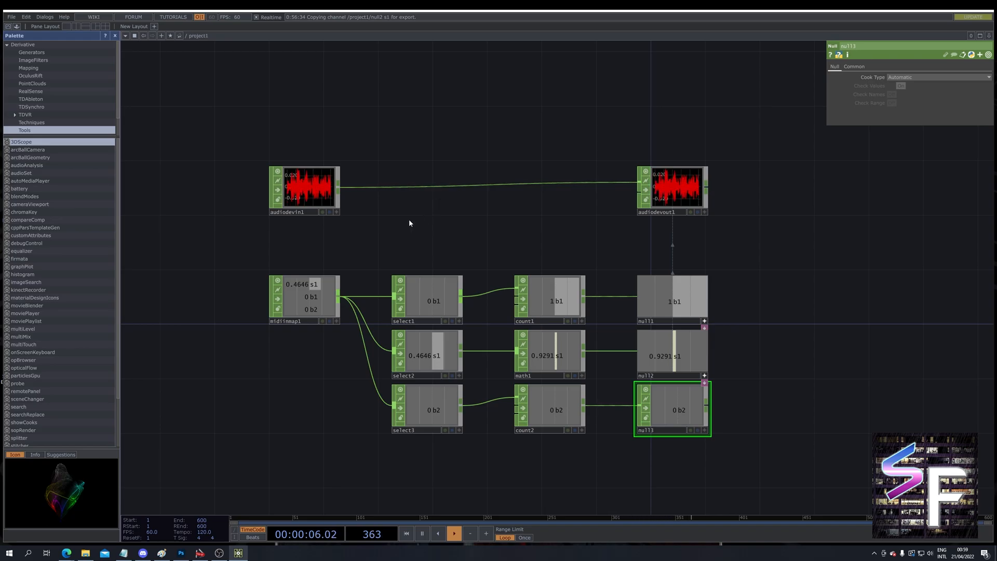
Insert a Merge CHOP between audiodevin1 and audiodevout1 and connect audiodevin1 to it a second time to make two channels.
{"action": "right_click", "coordinate": [367, 187]}
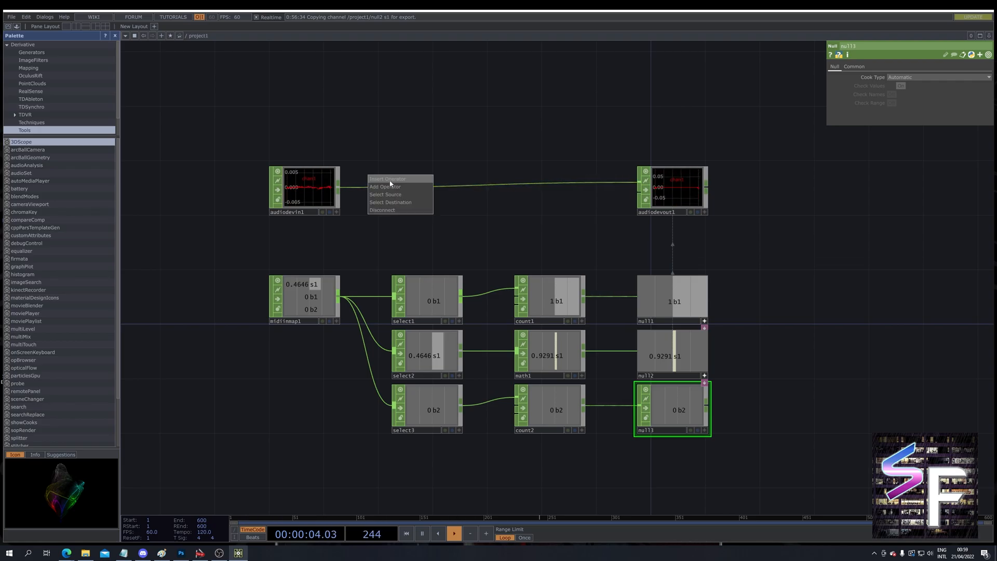
{"action": "left_click", "coordinate": [390, 181]}
{"action": "type", "text": "meg"}
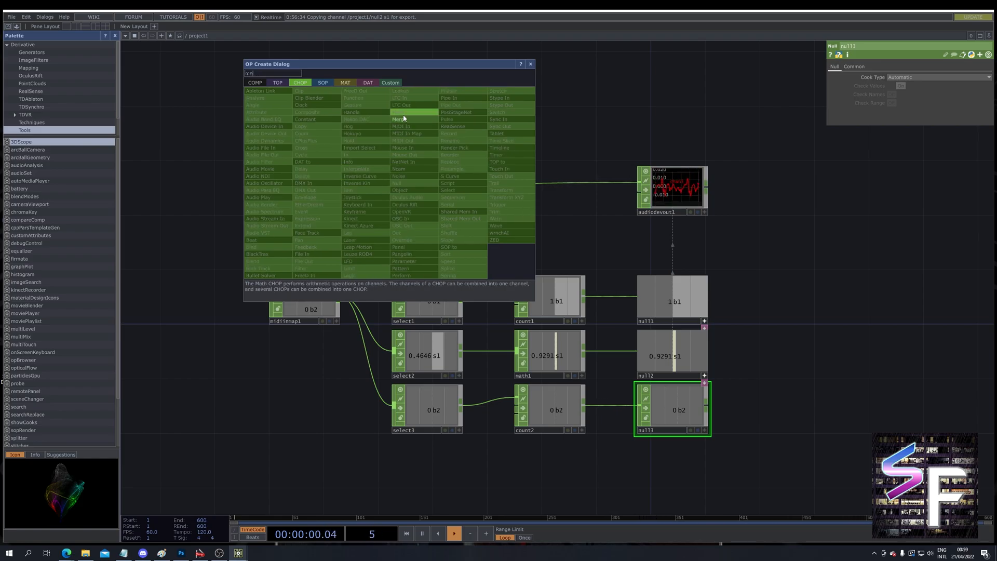
{"action": "left_click", "coordinate": [404, 120]}
{"action": "left_click", "coordinate": [402, 190]}
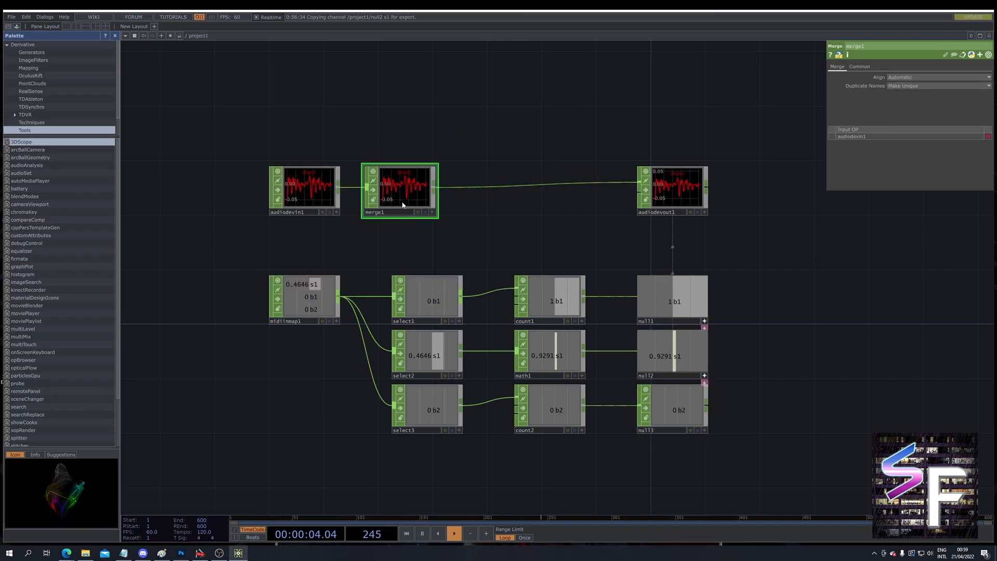
{"action": "left_click_drag", "start_coordinate": [408, 204], "coordinate": [421, 204]}
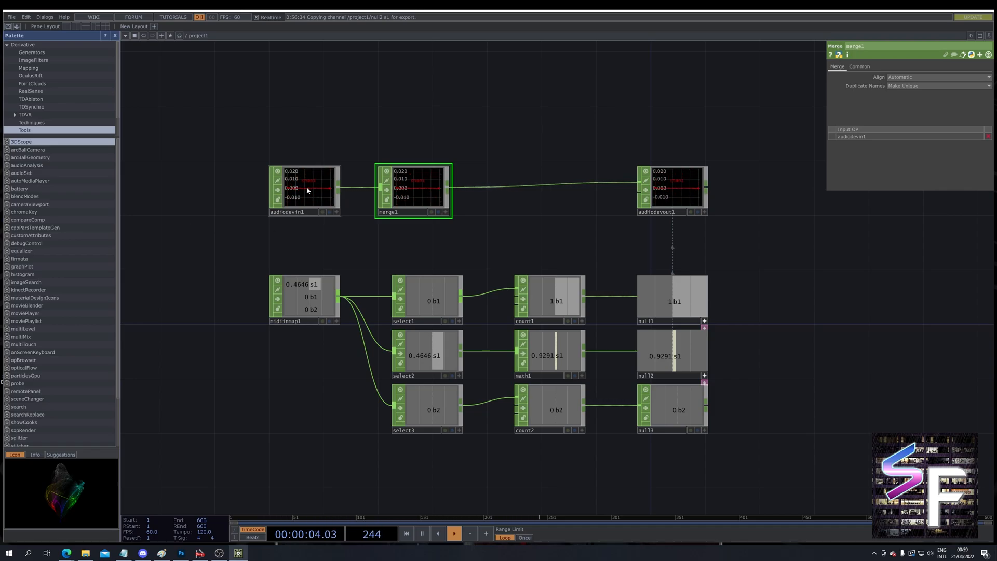
{"action": "left_click_drag", "start_coordinate": [338, 188], "coordinate": [379, 201]}
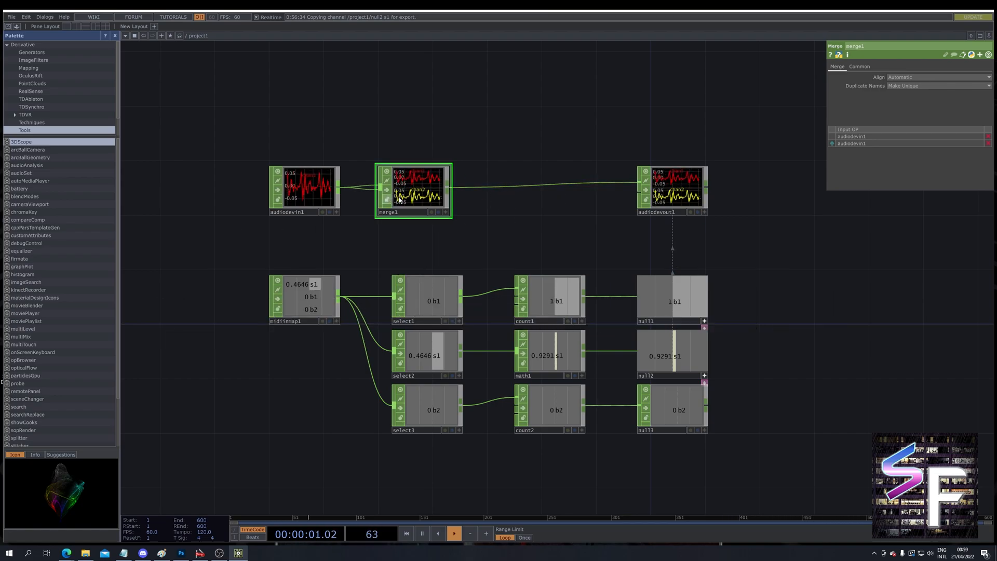
Insert an Audio VST CHOP between merge1 and audiodevout1.
{"action": "right_click", "coordinate": [501, 188]}
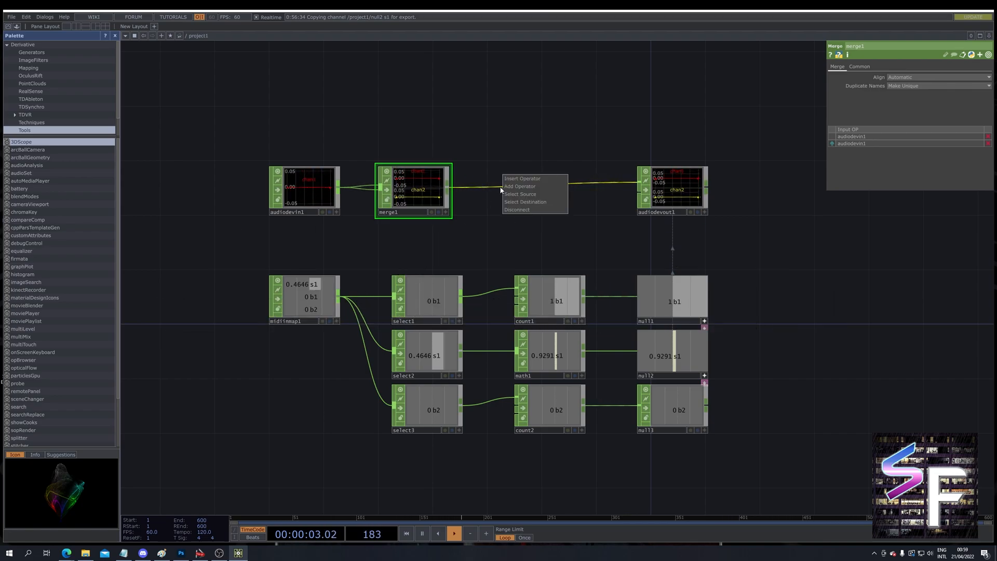
{"action": "left_click", "coordinate": [524, 179]}
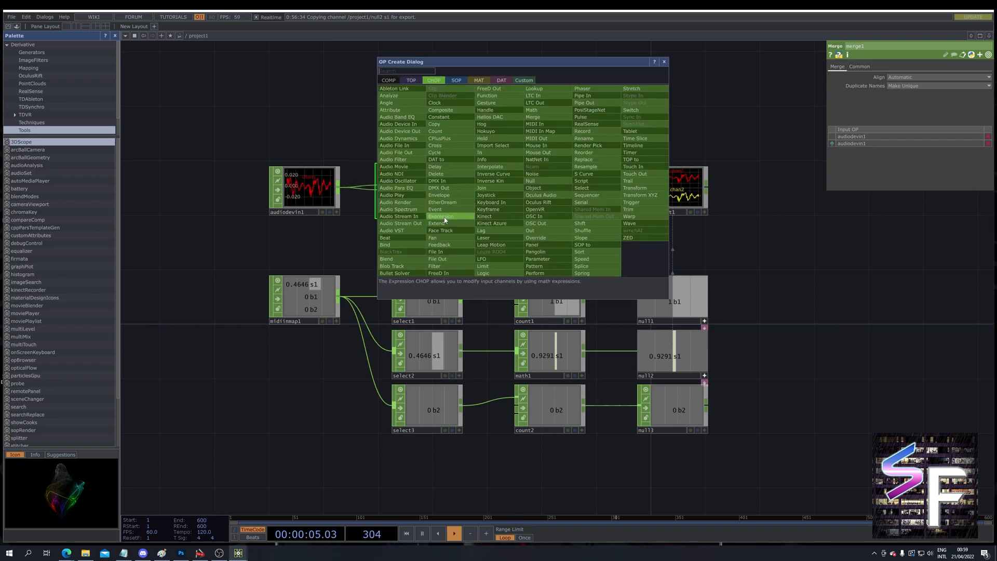
{"action": "left_click", "coordinate": [418, 231]}
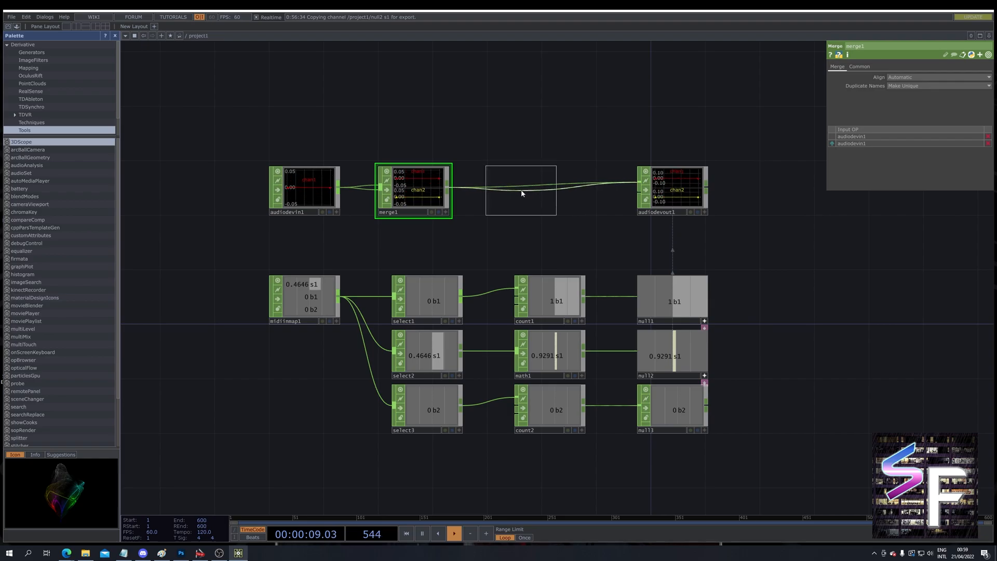
{"action": "left_click", "coordinate": [524, 192]}
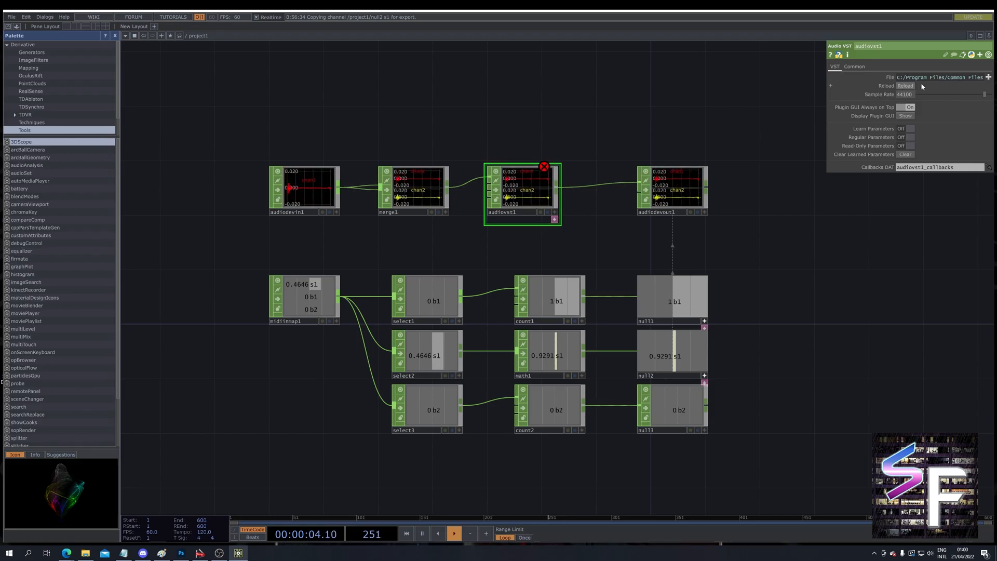
Load the plugin file Unfiltered Audio Sandman Pro.vst3 into audiovst1 and display its GUI.
{"action": "left_click", "coordinate": [988, 77]}
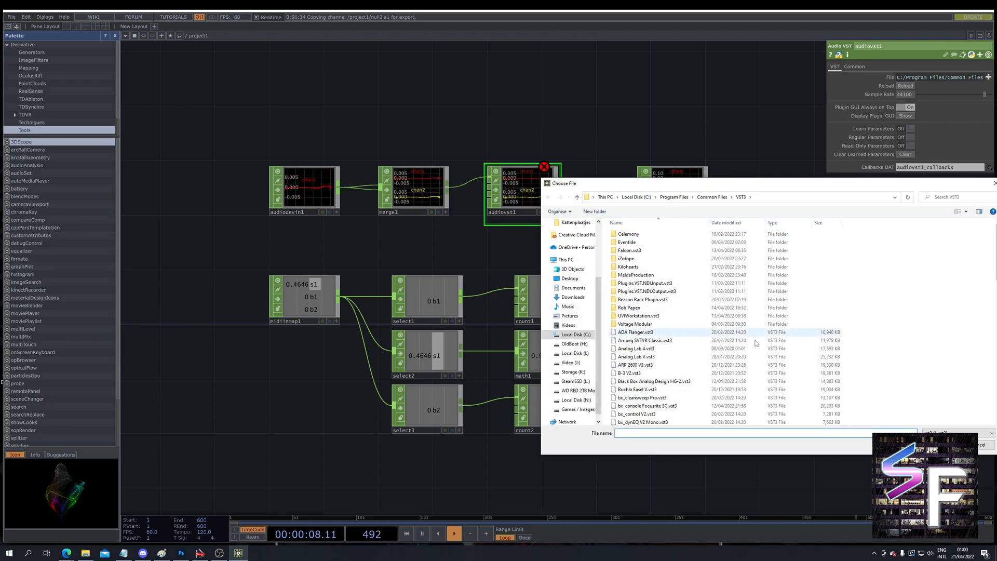
{"action": "left_click_drag", "start_coordinate": [720, 184], "coordinate": [642, 214]}
{"action": "scroll", "coordinate": [649, 359], "scroll_direction": "down", "scroll_amount": 10}
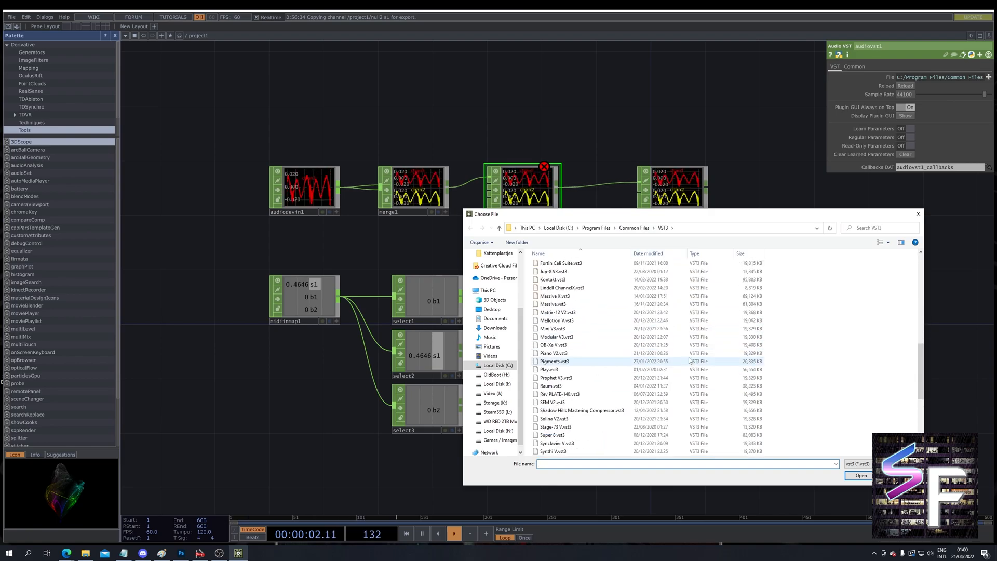
{"action": "scroll", "coordinate": [690, 361], "scroll_direction": "down", "scroll_amount": 7}
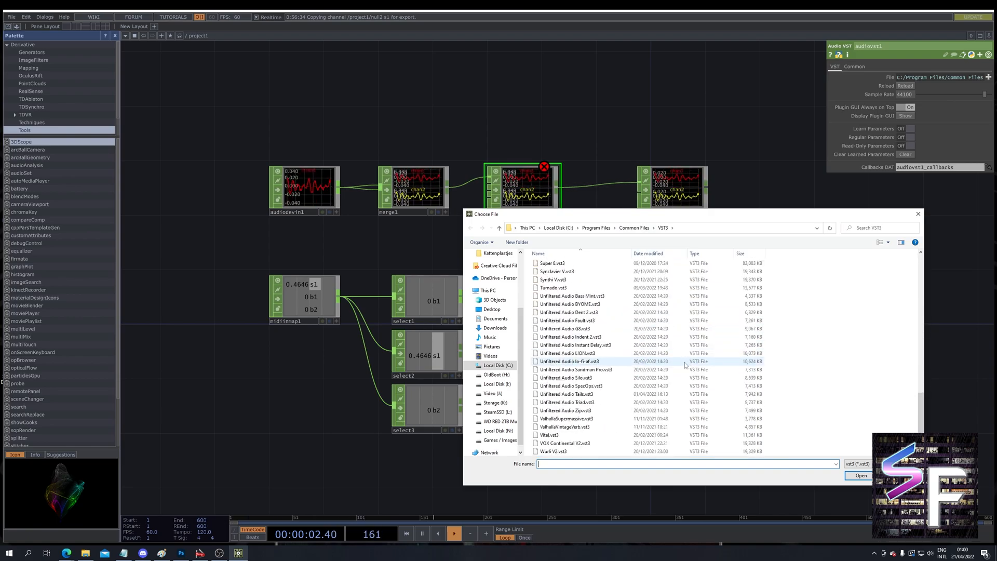
{"action": "left_click", "coordinate": [608, 378]}
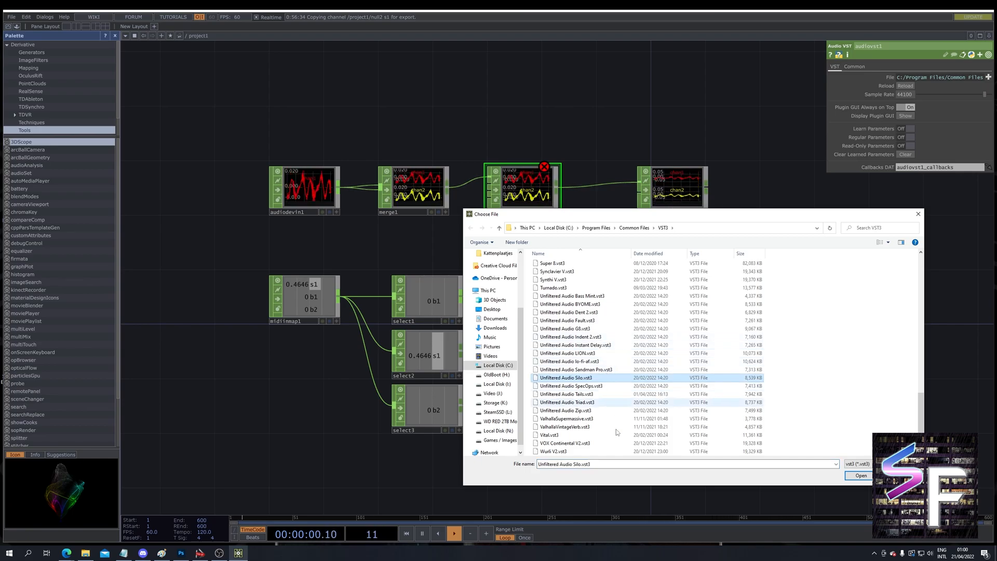
{"action": "double_click", "coordinate": [612, 371]}
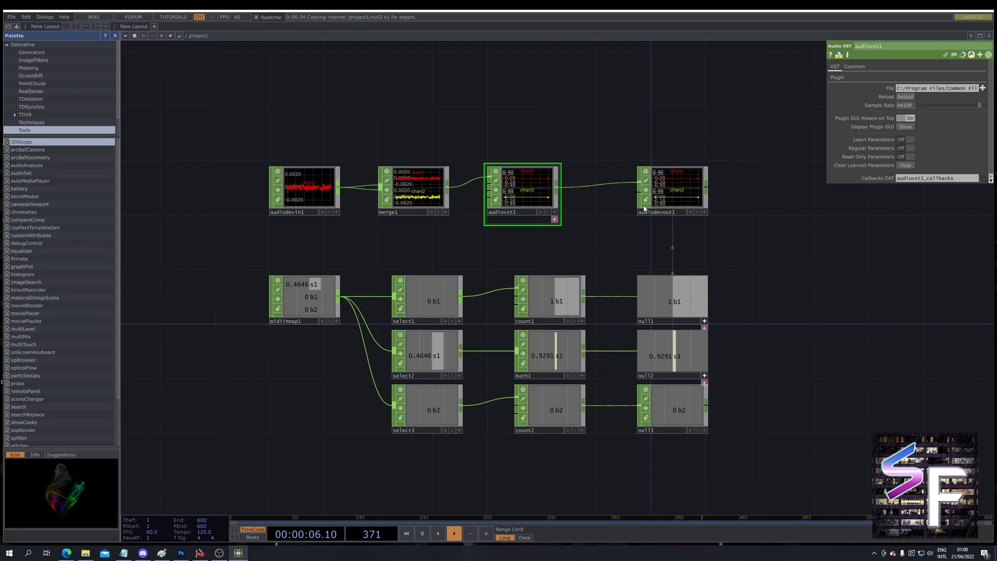
{"action": "left_click", "coordinate": [906, 127]}
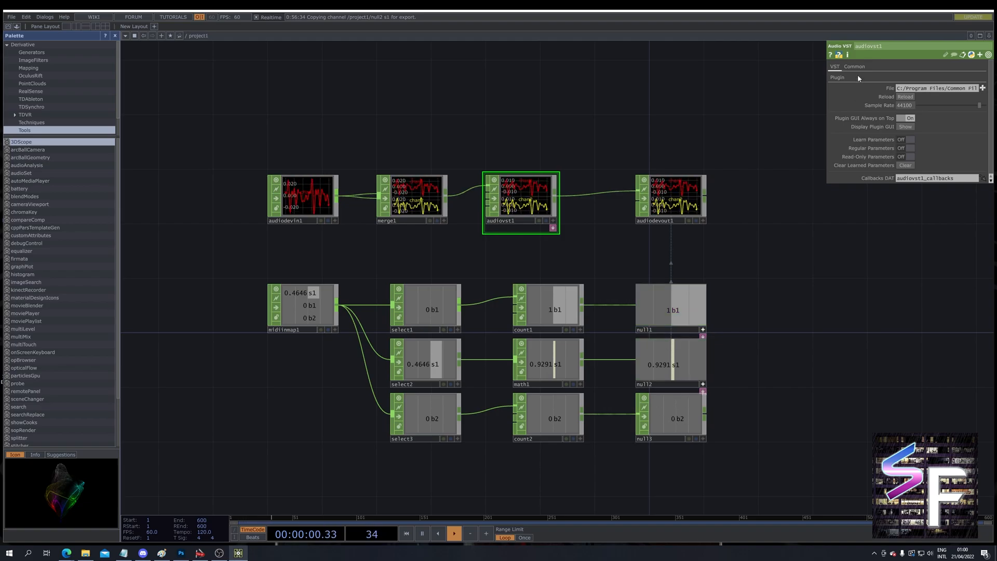
Export null3's b2 channel to the plugin Bypass parameter of audiovst1.
{"action": "left_click", "coordinate": [838, 78]}
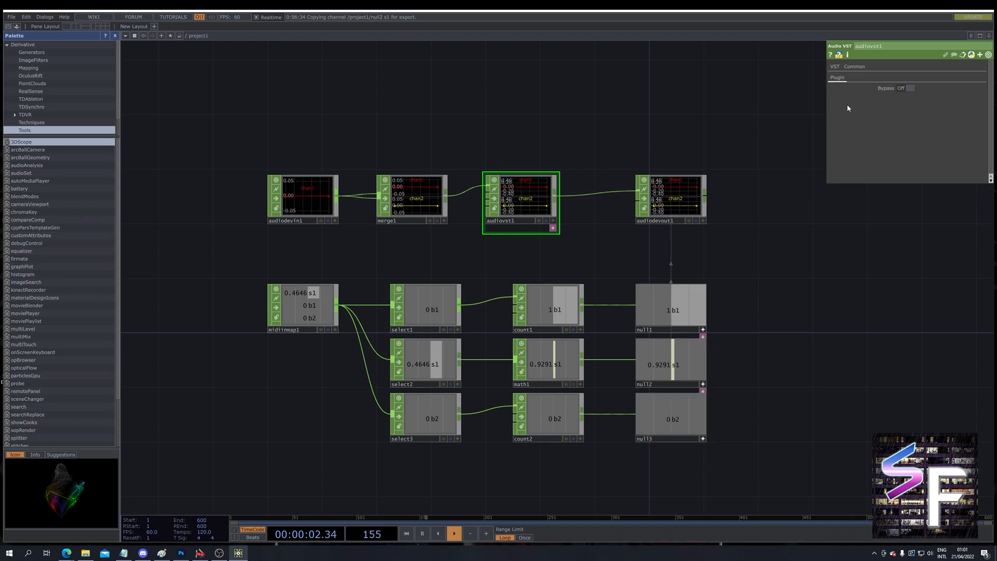
{"action": "left_click", "coordinate": [831, 88]}
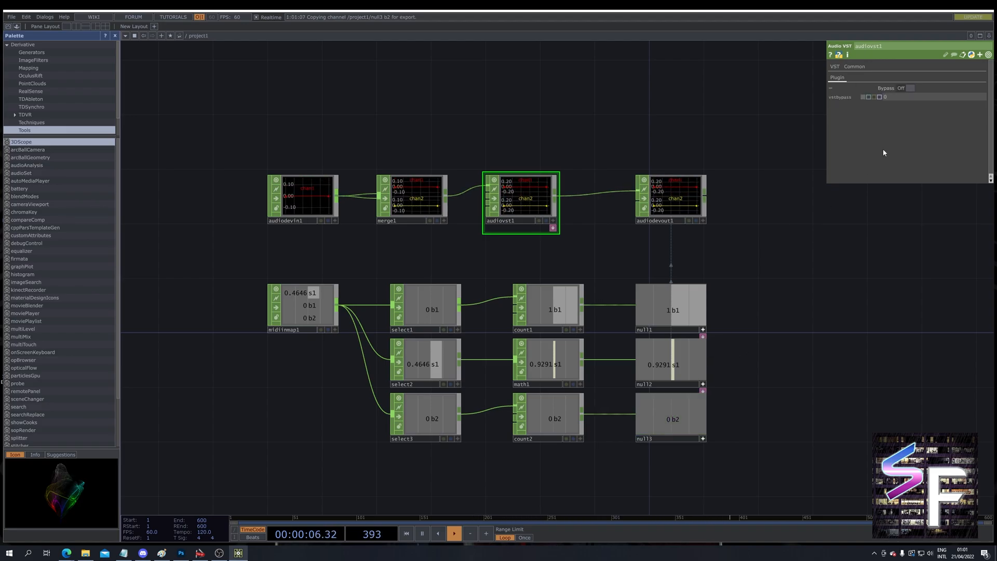
{"action": "left_click_drag", "start_coordinate": [877, 97], "coordinate": [880, 88]}
{"action": "left_click", "coordinate": [904, 88]}
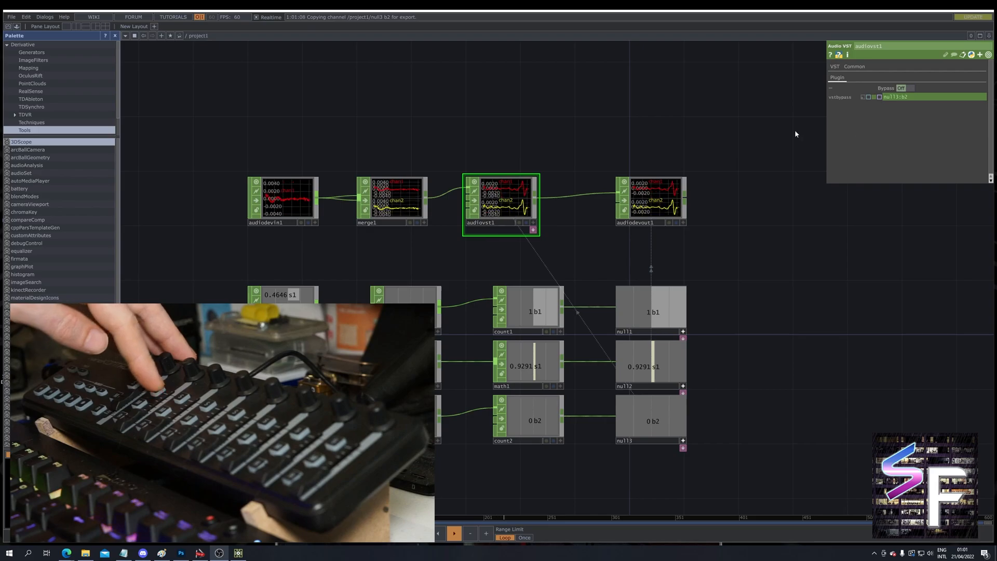
Add an Audio Device Out CHOP above audiodevout1, feed it from audiovst1 and set its device to Headset Earphone (Plantronics C320-M).
{"action": "left_click_drag", "start_coordinate": [721, 103], "coordinate": [712, 109]}
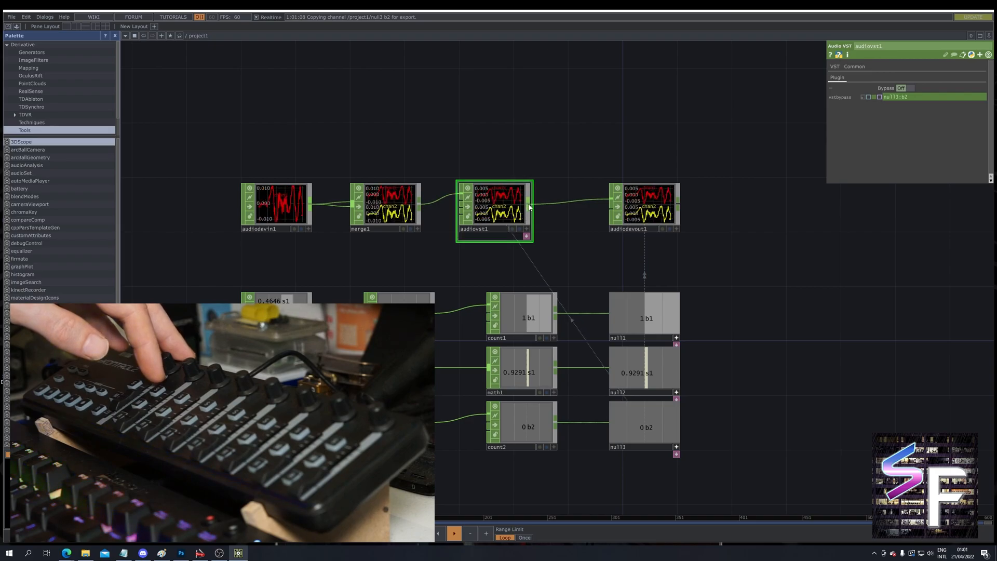
{"action": "key", "text": "Tab"}
{"action": "type", "text": "a"}
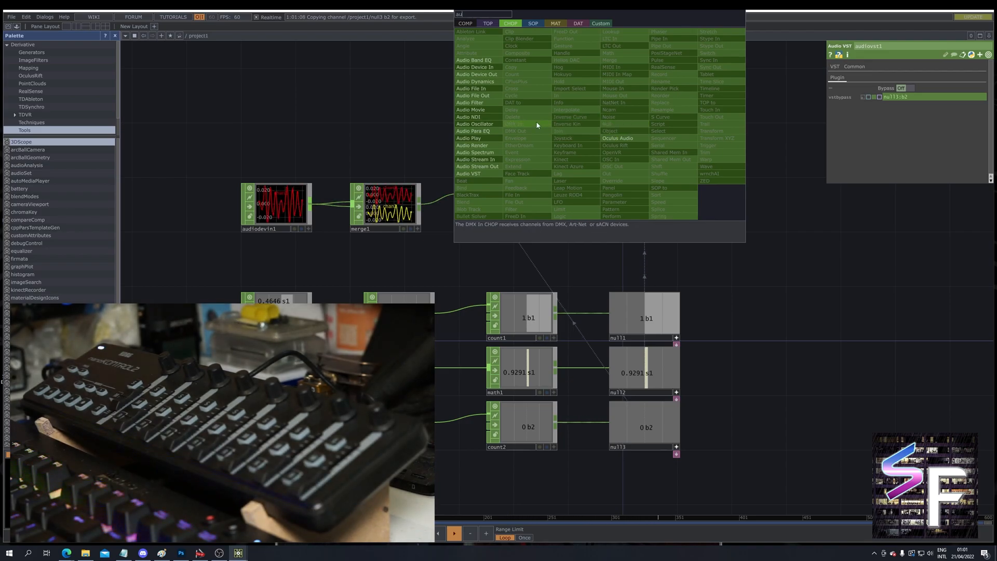
{"action": "left_click", "coordinate": [502, 77]}
{"action": "left_click", "coordinate": [647, 136]}
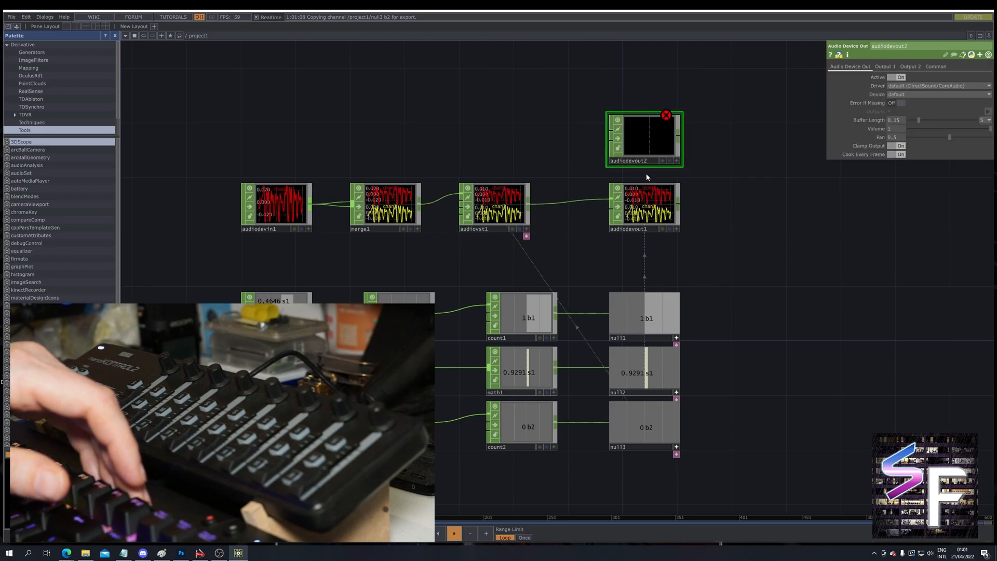
{"action": "left_click_drag", "start_coordinate": [585, 162], "coordinate": [618, 133]}
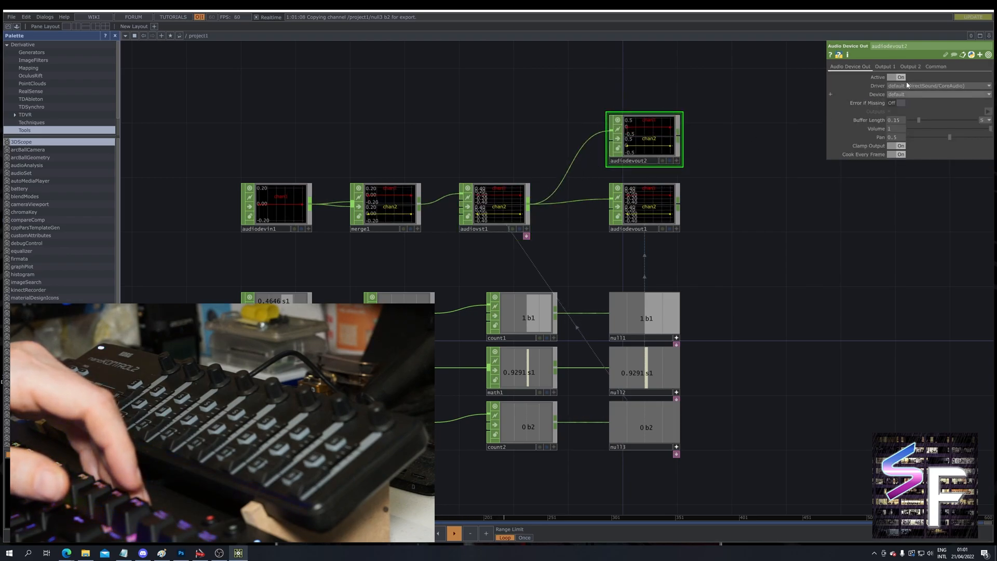
{"action": "left_click", "coordinate": [930, 95]}
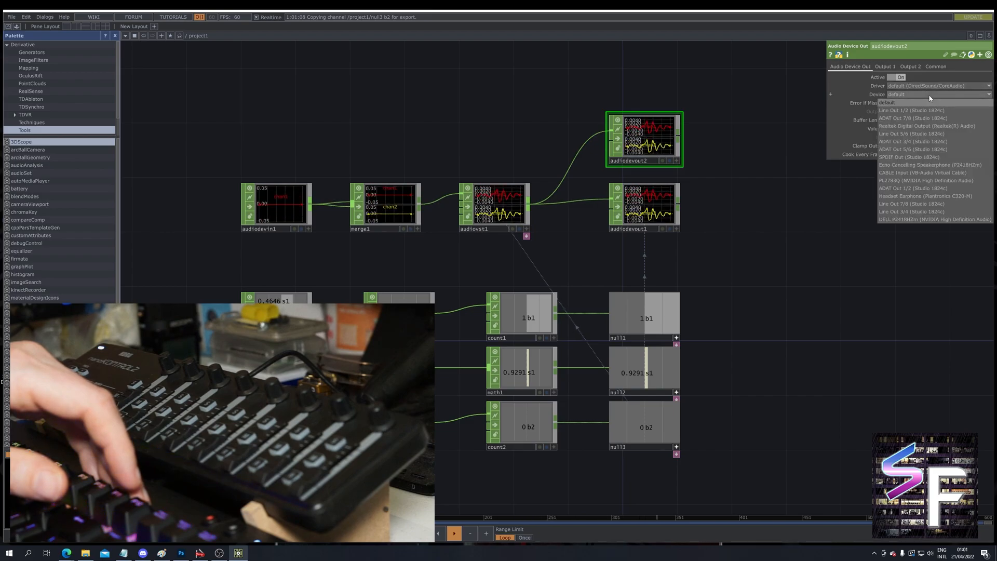
{"action": "left_click", "coordinate": [943, 196]}
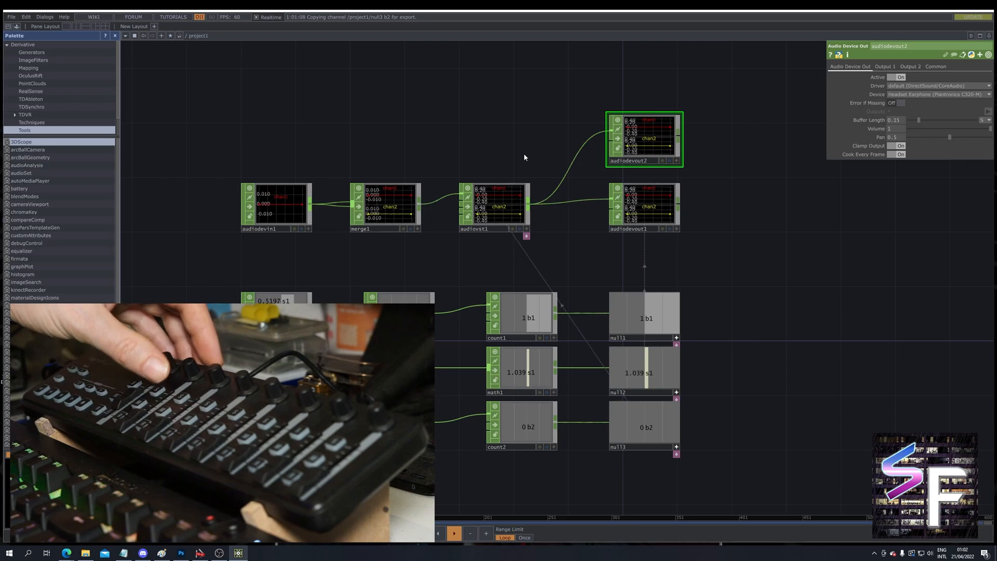
Display the Sandman Pro GUI and set delay time 1/8th D, X-Feed 48.0%, pan 47% L, output 3.1 dB and width 176%.
{"action": "left_click", "coordinate": [512, 206]}
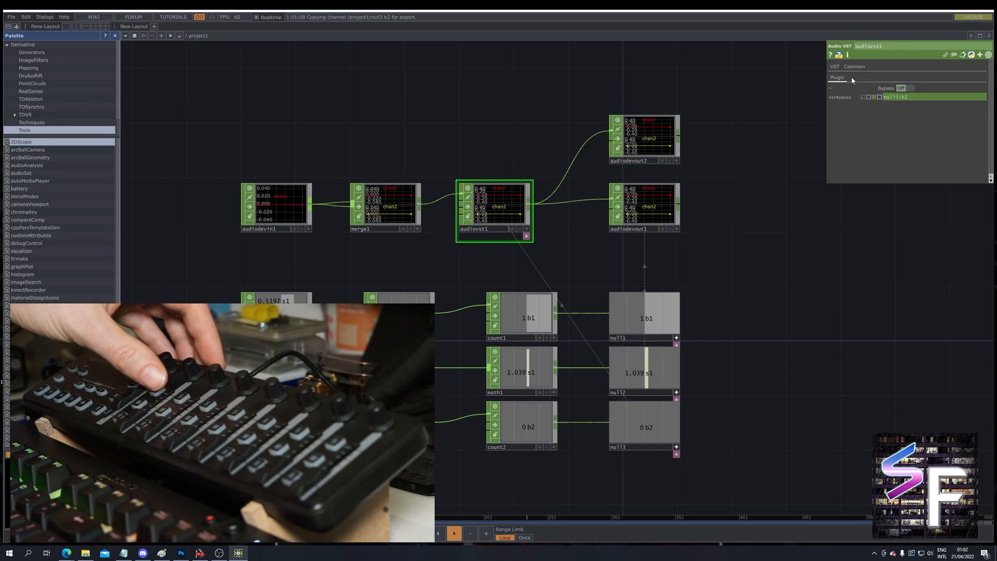
{"action": "left_click", "coordinate": [905, 127]}
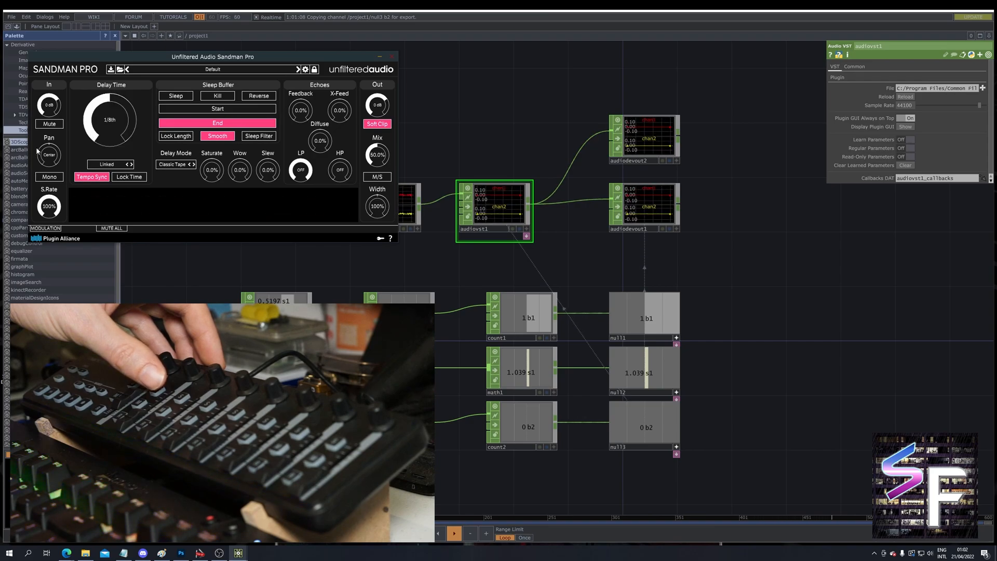
{"action": "left_click_drag", "start_coordinate": [346, 127], "coordinate": [344, 112]}
{"action": "mouse_move", "coordinate": [123, 130]}
{"action": "left_mouse_down"}
{"action": "mouse_move", "coordinate": [113, 138]}
{"action": "mouse_move", "coordinate": [129, 123]}
{"action": "left_mouse_up"}
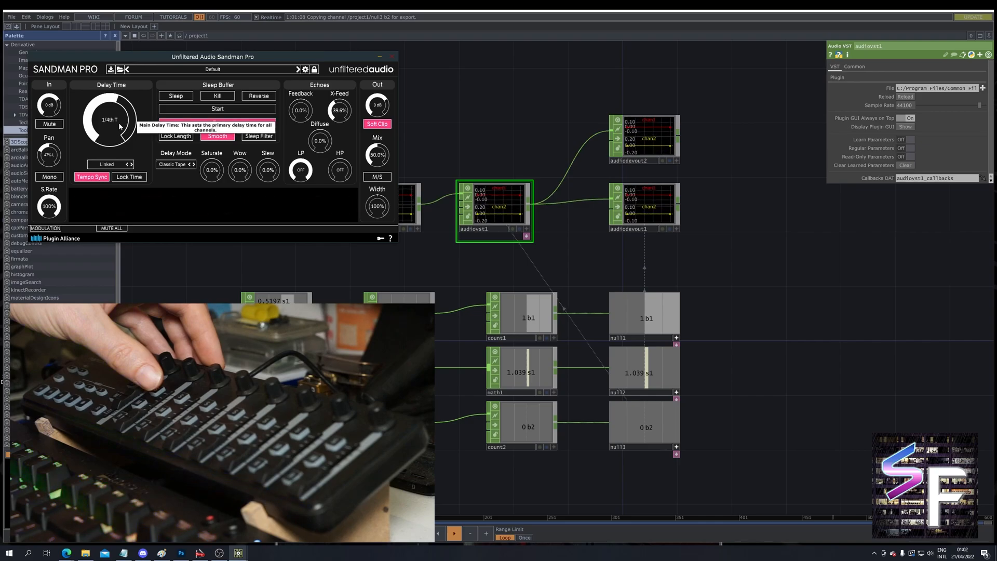
{"action": "left_click_drag", "start_coordinate": [120, 134], "coordinate": [123, 127]}
{"action": "left_click_drag", "start_coordinate": [179, 62], "coordinate": [450, 163]}
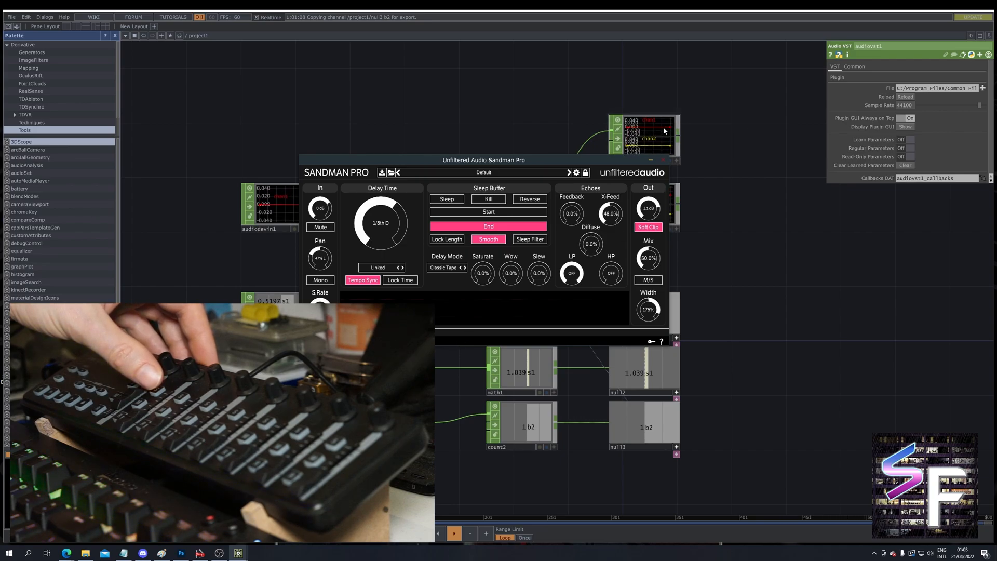
Bypass audiodevout2 and close the Sandman Pro plugin window.
{"action": "left_click", "coordinate": [626, 140]}
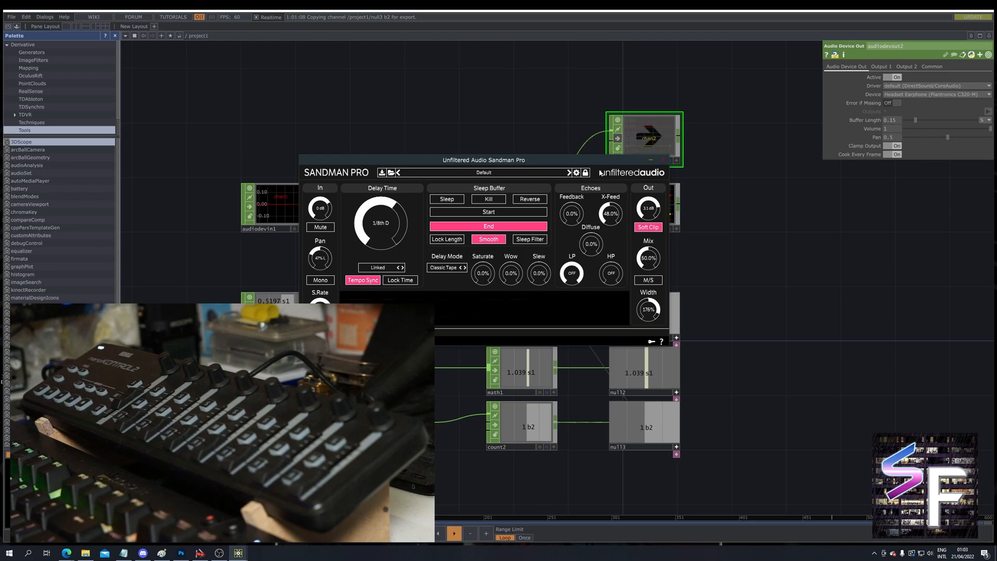
{"action": "left_click", "coordinate": [662, 161]}
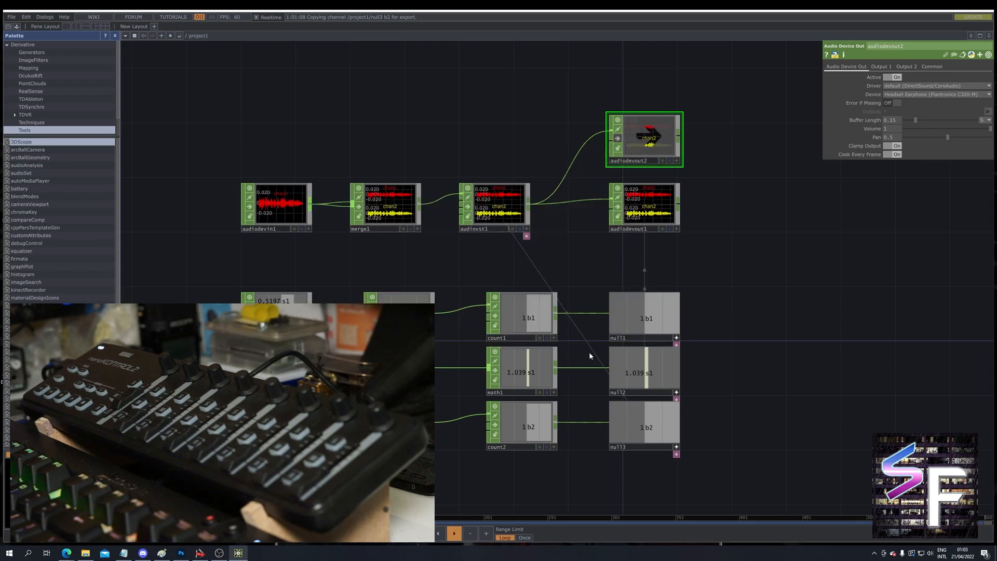
Select audiodevout1 to review its device and its exported Active and Volume parameters.
{"action": "left_click_drag", "start_coordinate": [585, 353], "coordinate": [586, 361]}
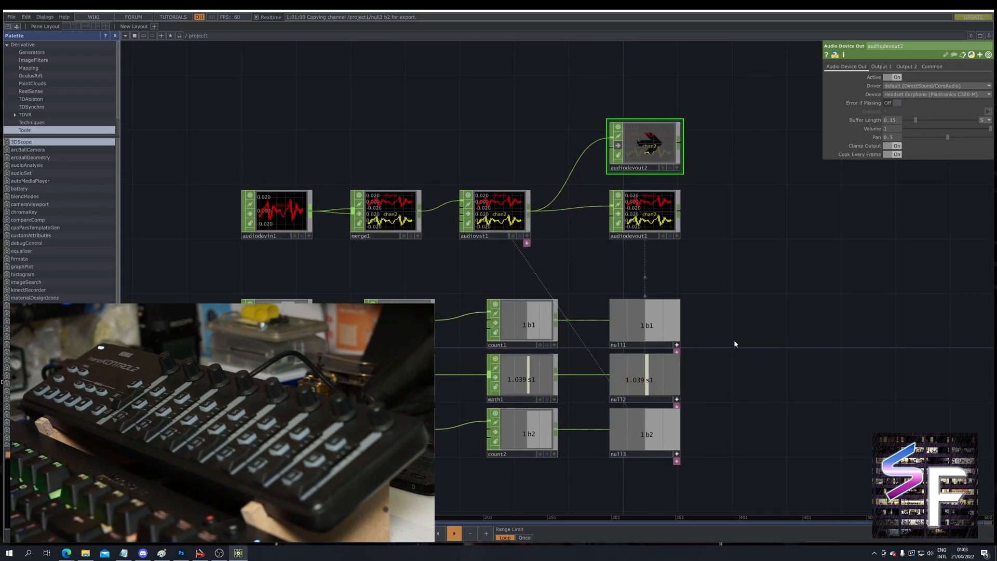
{"action": "left_click", "coordinate": [651, 229]}
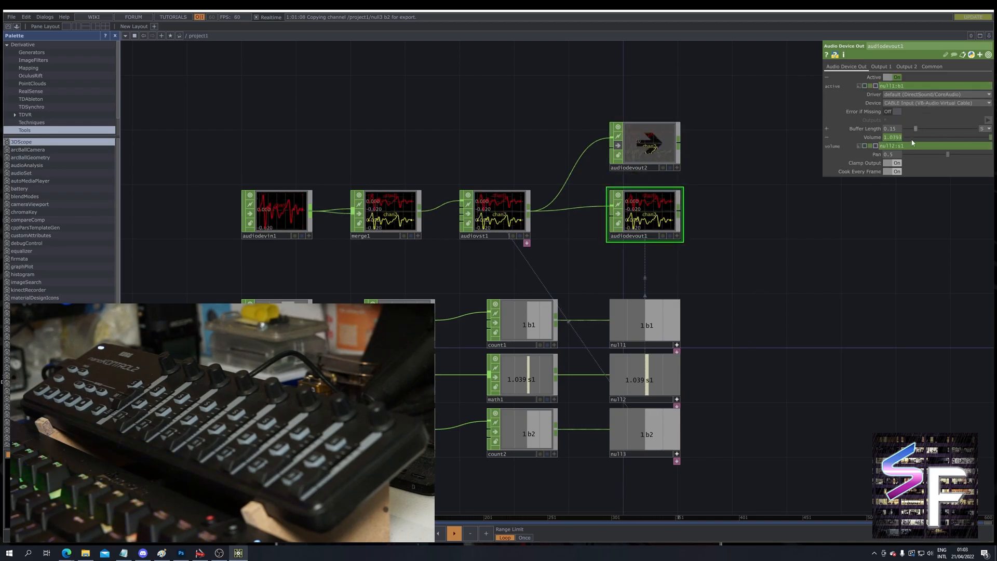
{"action": "left_click_drag", "start_coordinate": [736, 302], "coordinate": [744, 298]}
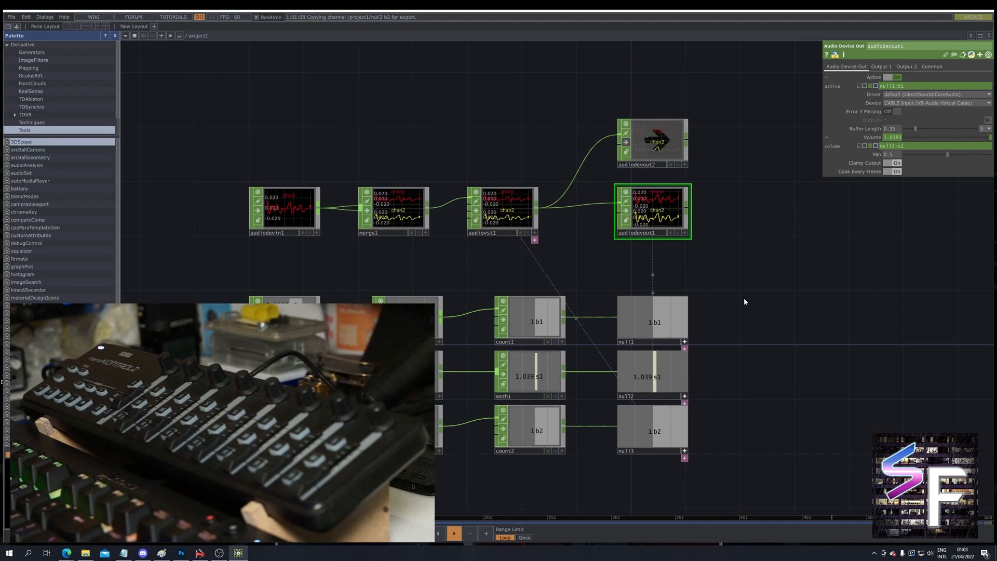